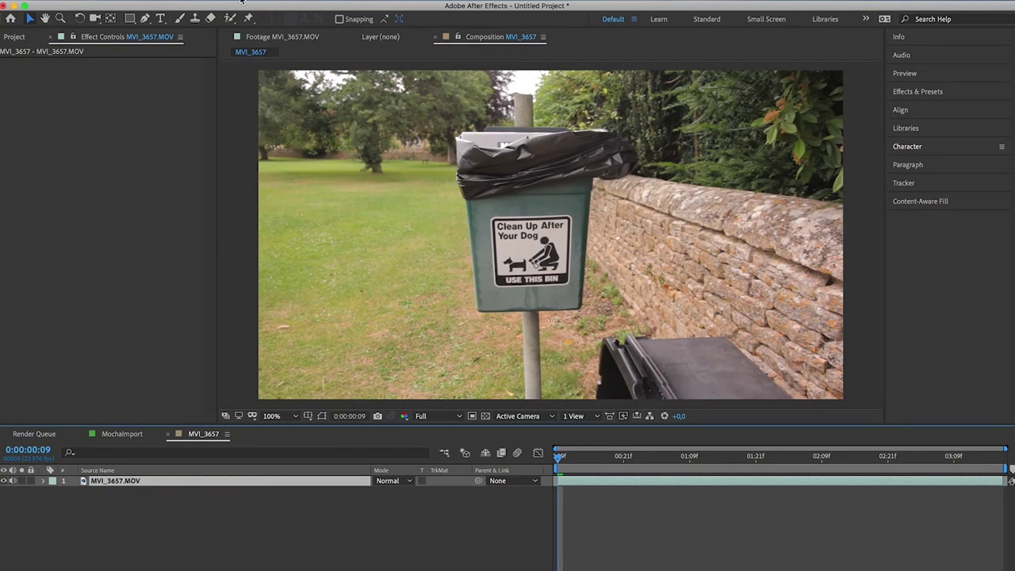
Step: Apply Boris FX Mocha Pro to the MVI_3657.MOV layer from the Effect menu
left_click(243, 1)
mouse_move(284, 99)
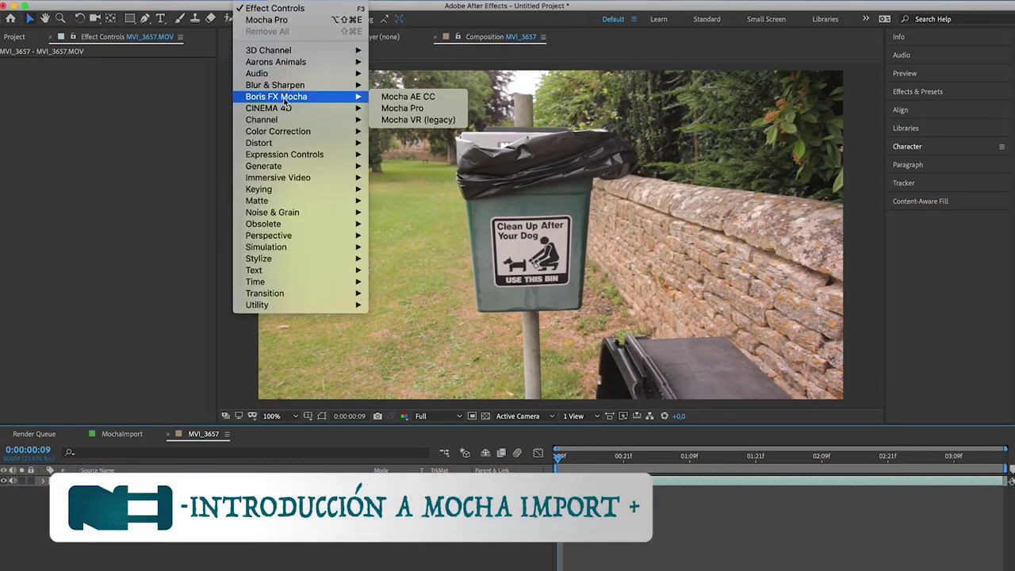
left_click(406, 110)
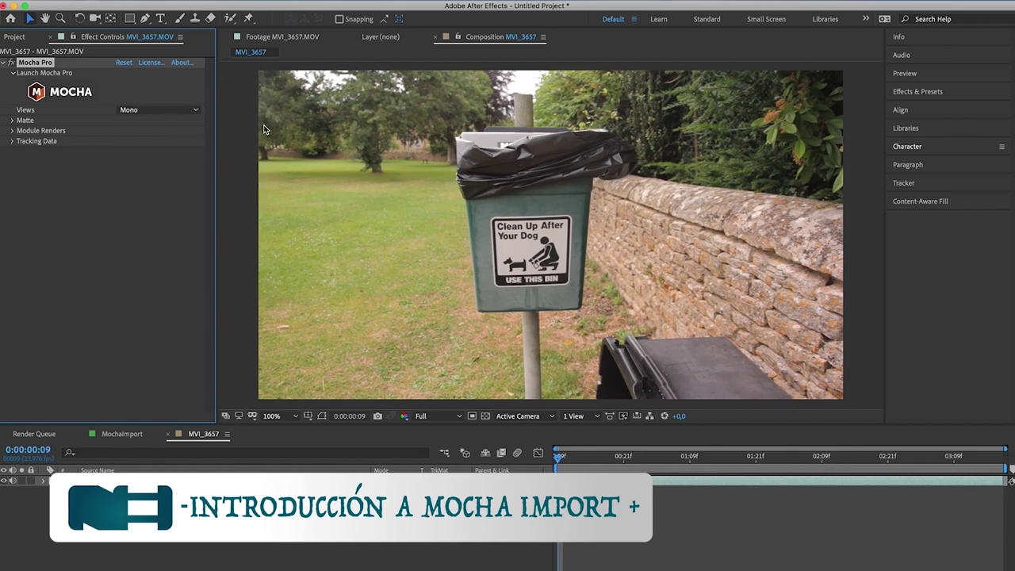
Step: Launch Mocha Pro with the clip and zoom in on the dog-bin sign
left_click(72, 93)
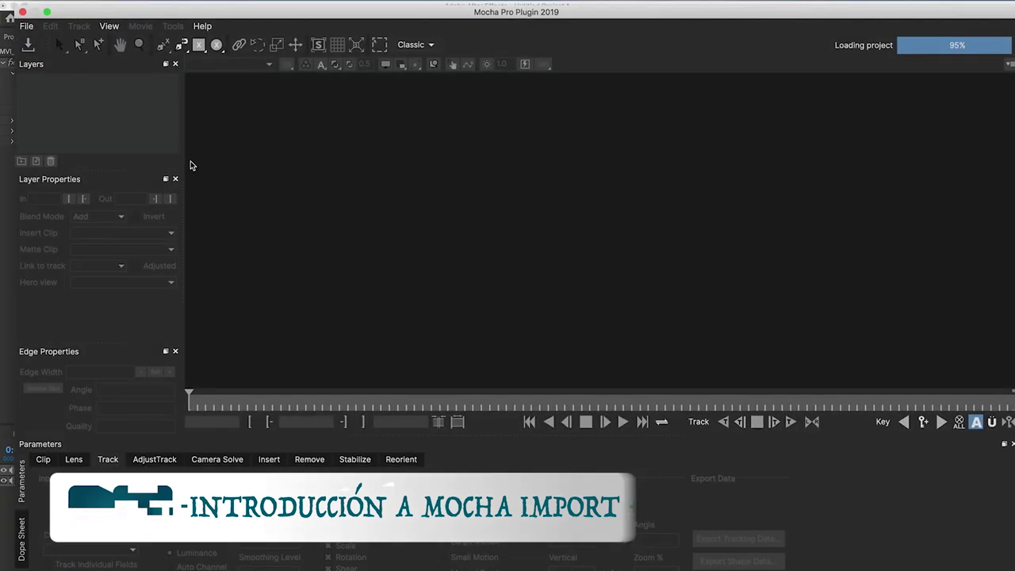
key("z")
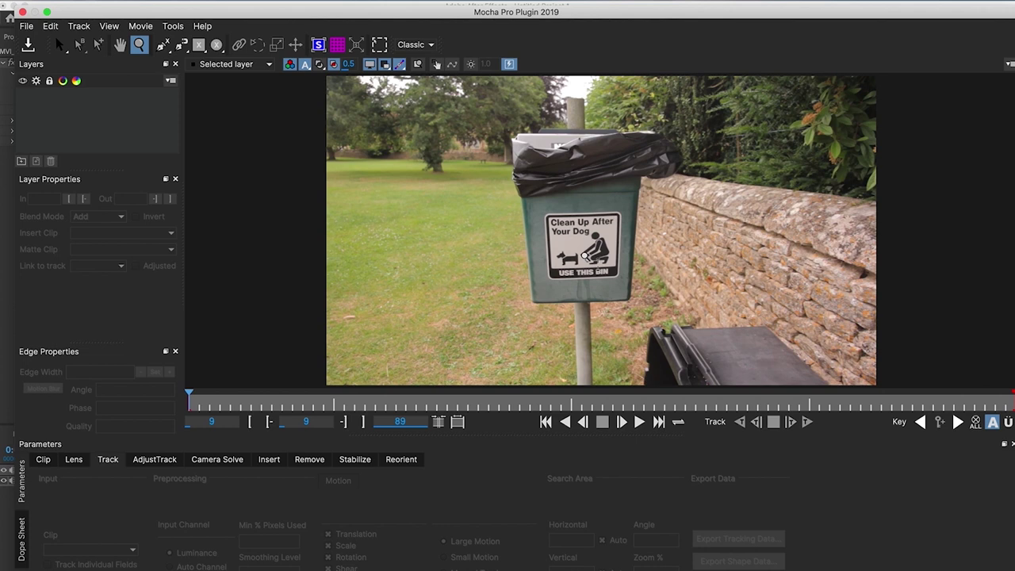
left_click(587, 255)
left_click(609, 178)
key("s")
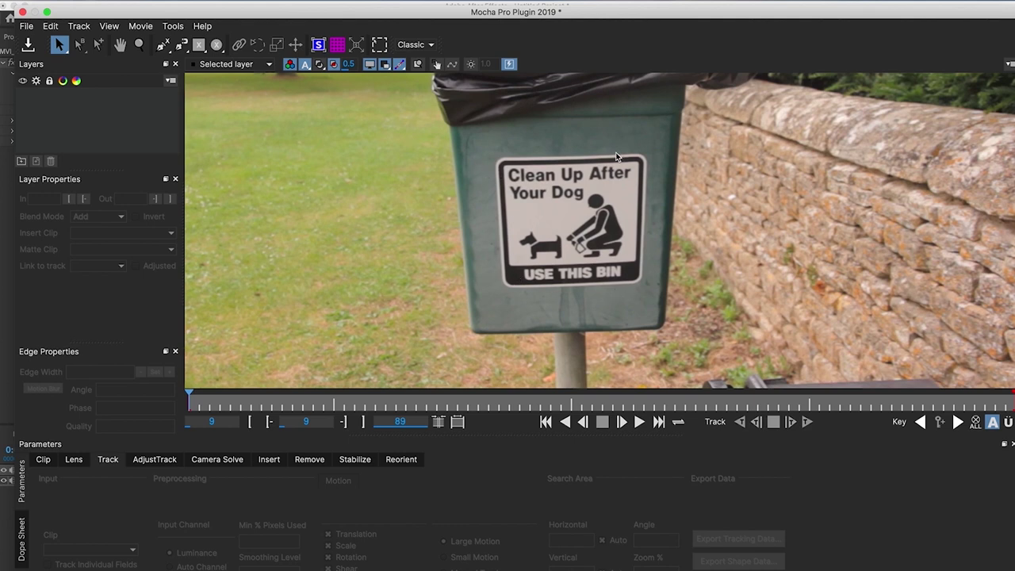
Step: Draw a rectangle X-spline shape around the sign and fit its corners to the sign's edges
left_click(198, 44)
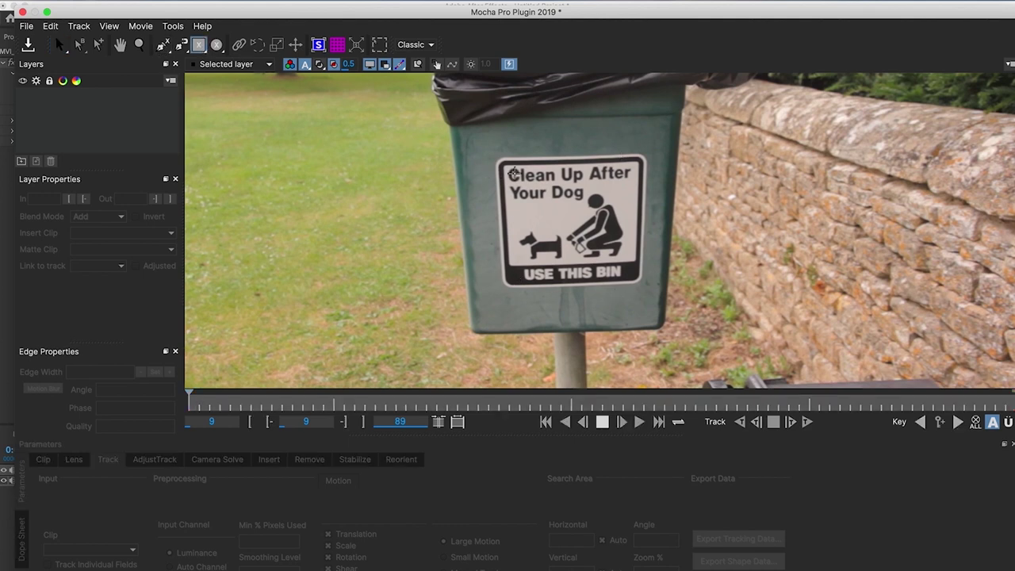
left_click_drag(493, 150, 652, 292)
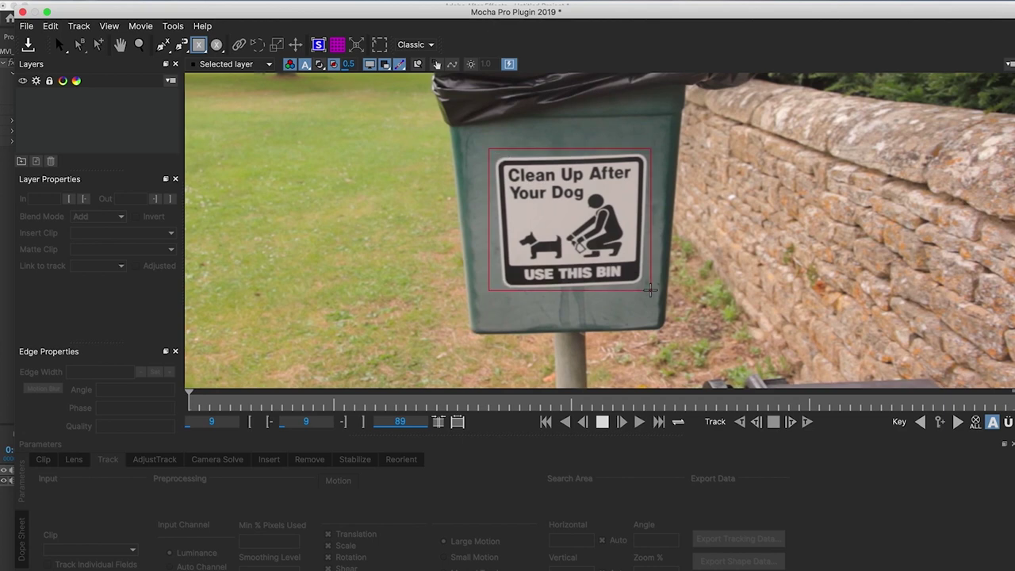
left_click_drag(488, 292, 495, 296)
left_click_drag(488, 148, 483, 149)
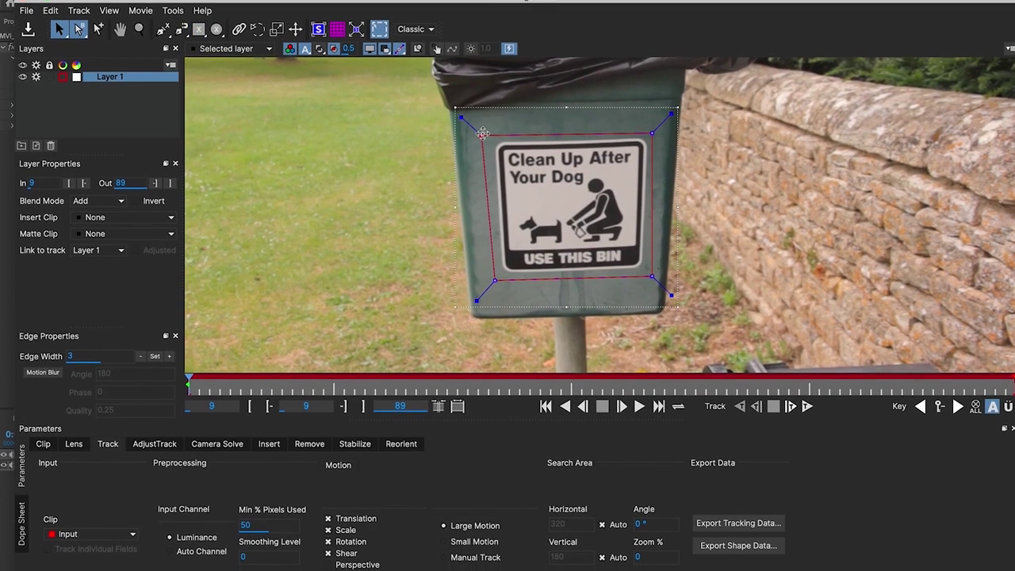
left_click_drag(653, 125, 660, 124)
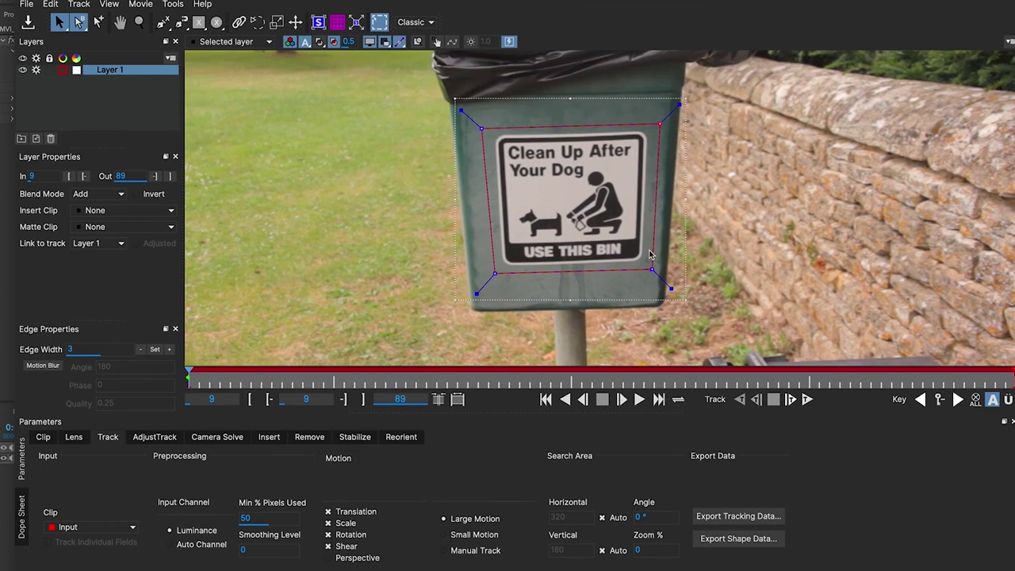
Step: Show the planar surface and drag its four corners onto the sign's corners
left_click(318, 22)
scroll(473, 117, "up", 2)
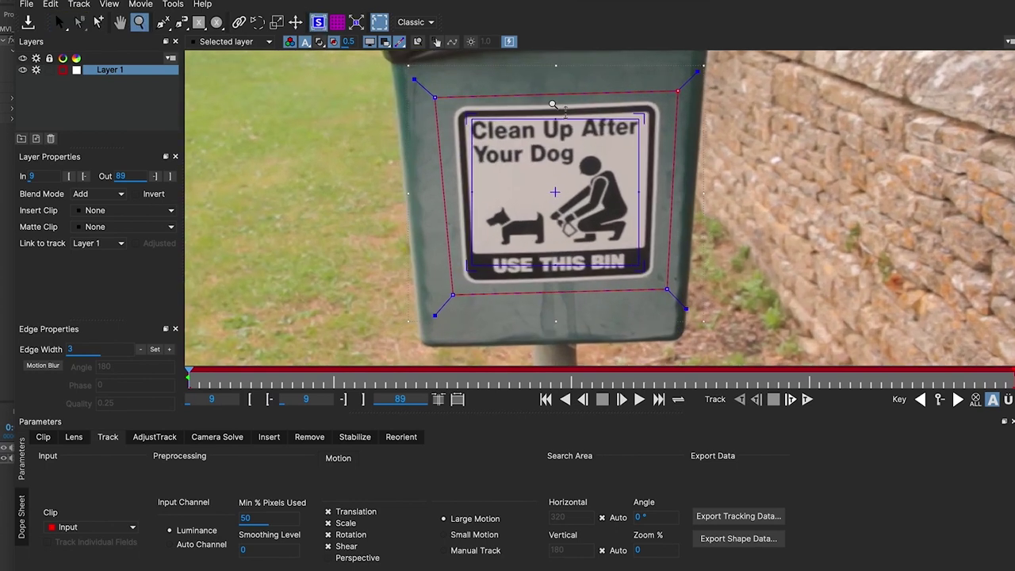
left_click_drag(473, 117, 457, 102)
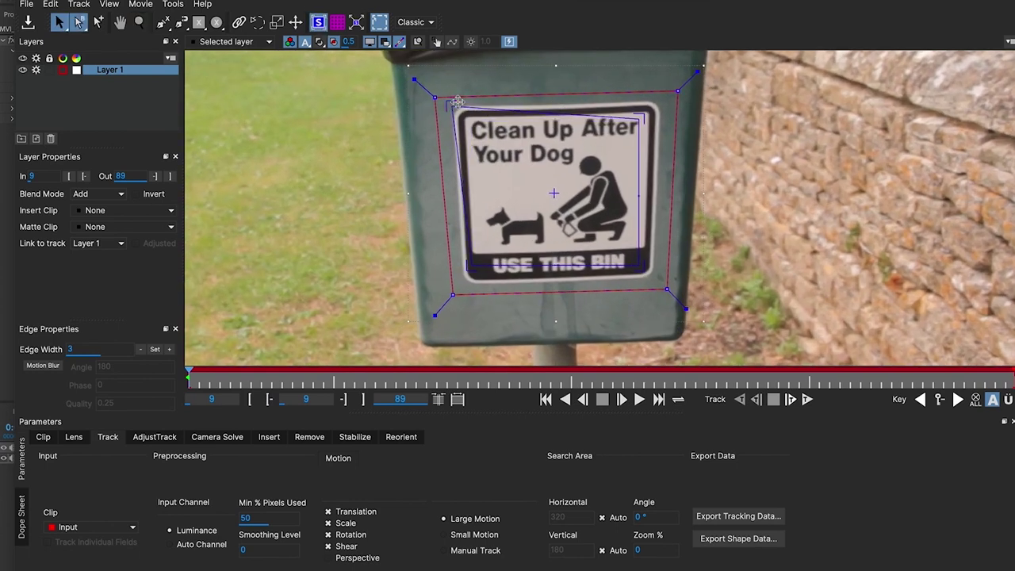
left_click_drag(639, 117, 665, 101)
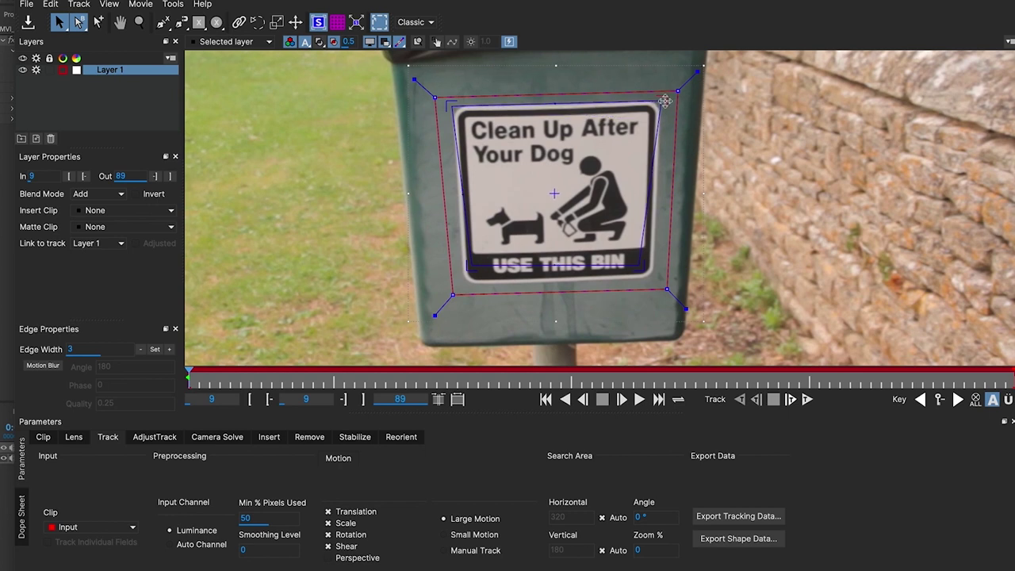
left_click_drag(638, 260, 652, 279)
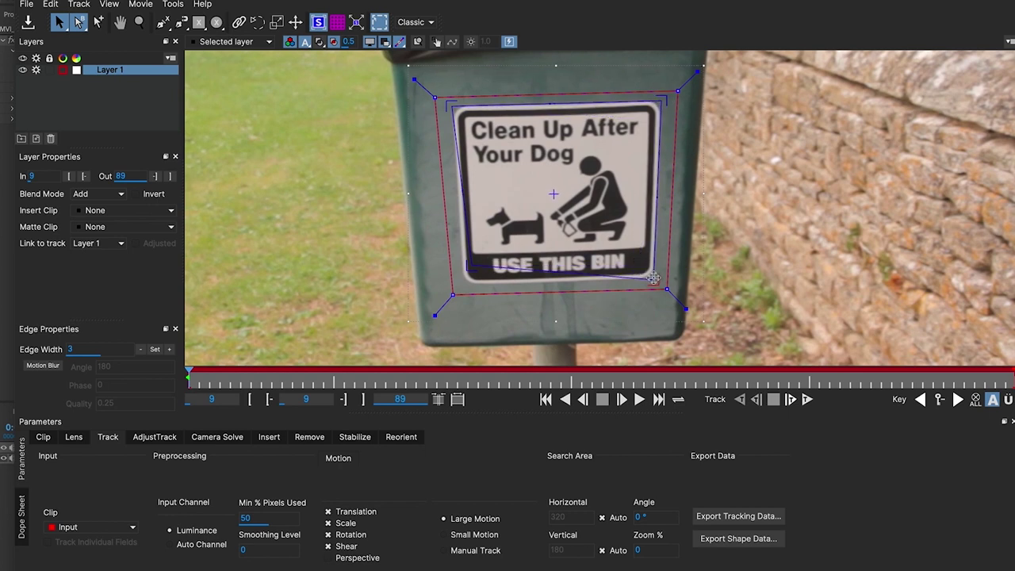
left_click_drag(469, 267, 462, 286)
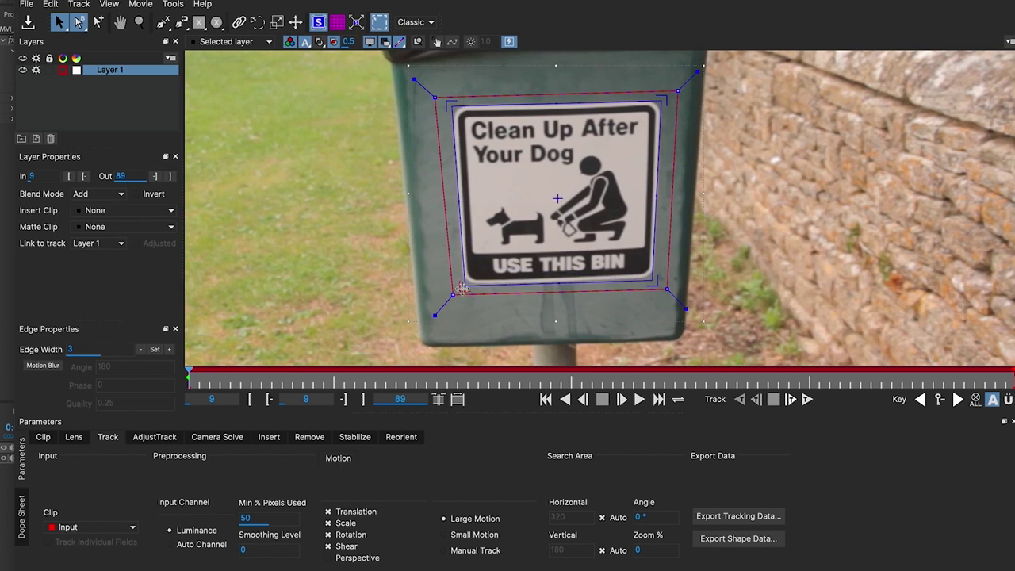
Step: Fine-tune the top-left surface corner, enable Perspective motion, and advance a few frames
left_click_drag(451, 104, 449, 105)
left_click(355, 558)
left_click(222, 380)
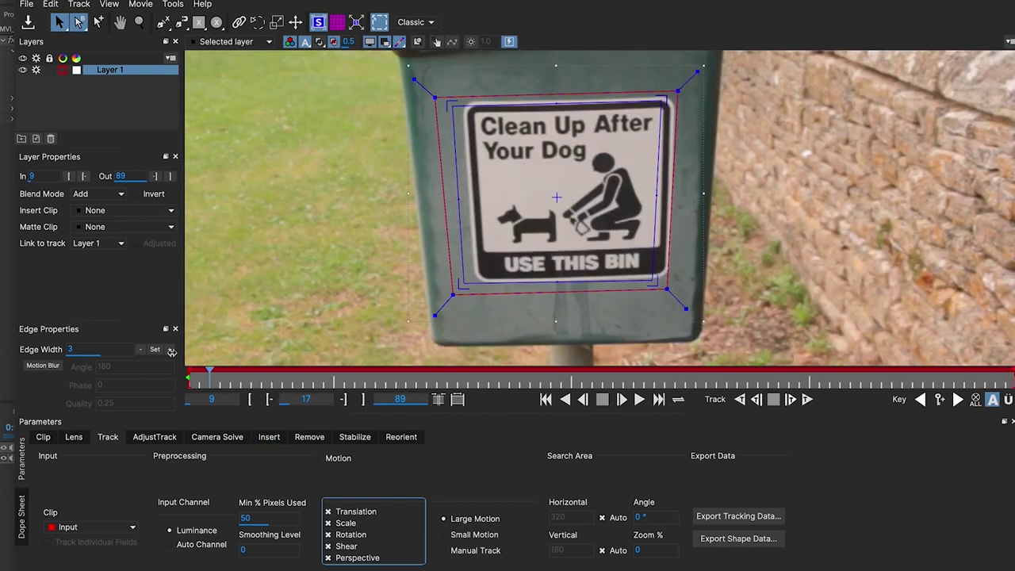
Step: Set Min % Pixels Used to 90 and track the sign forward to frame 47
left_click(270, 518)
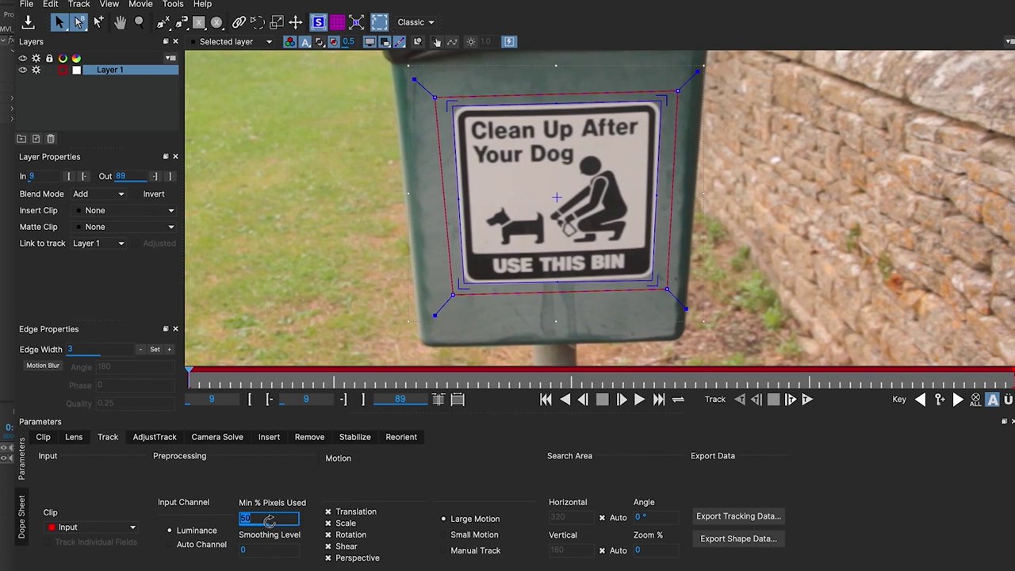
type("90")
left_click(269, 547)
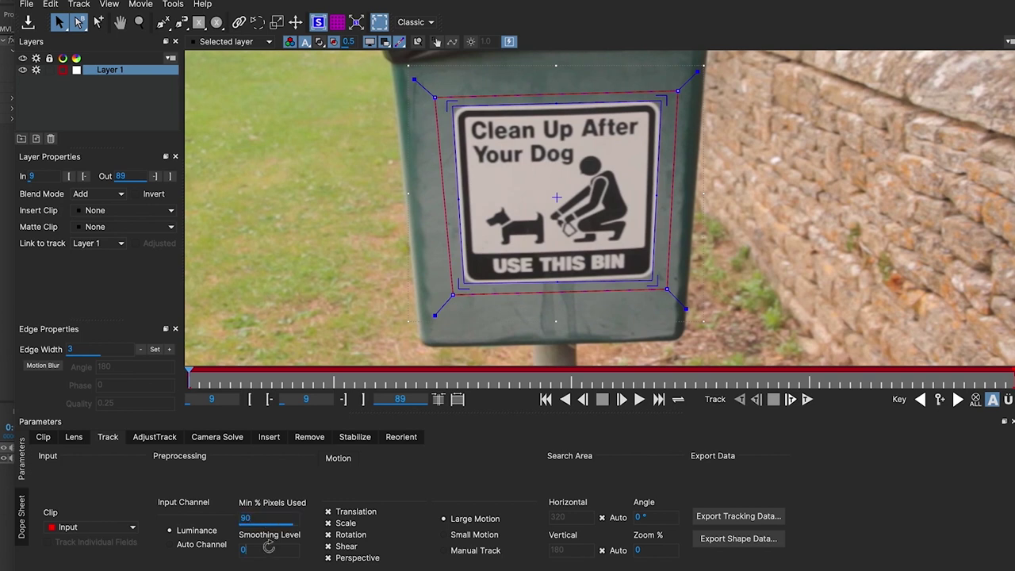
left_click(808, 403)
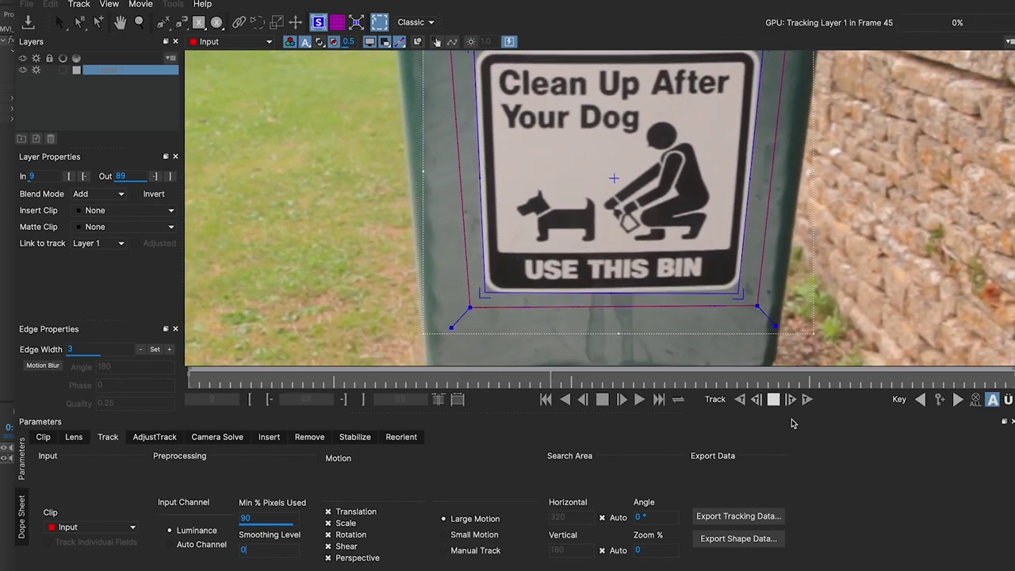
left_click(774, 399)
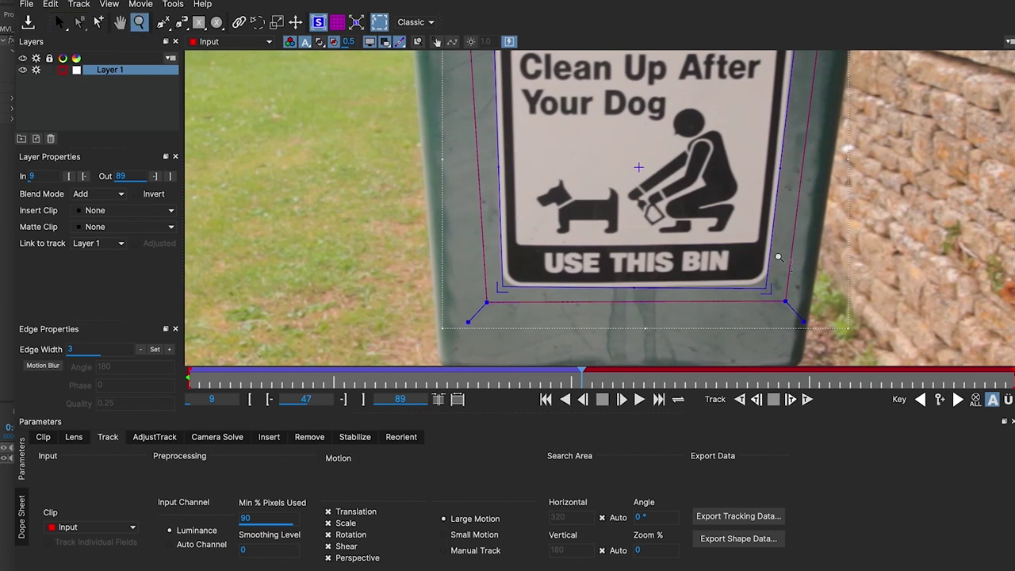
Step: Resume tracking forward to the end of the clip and review the track at frame 76
scroll(779, 257, "down", 1)
key("s")
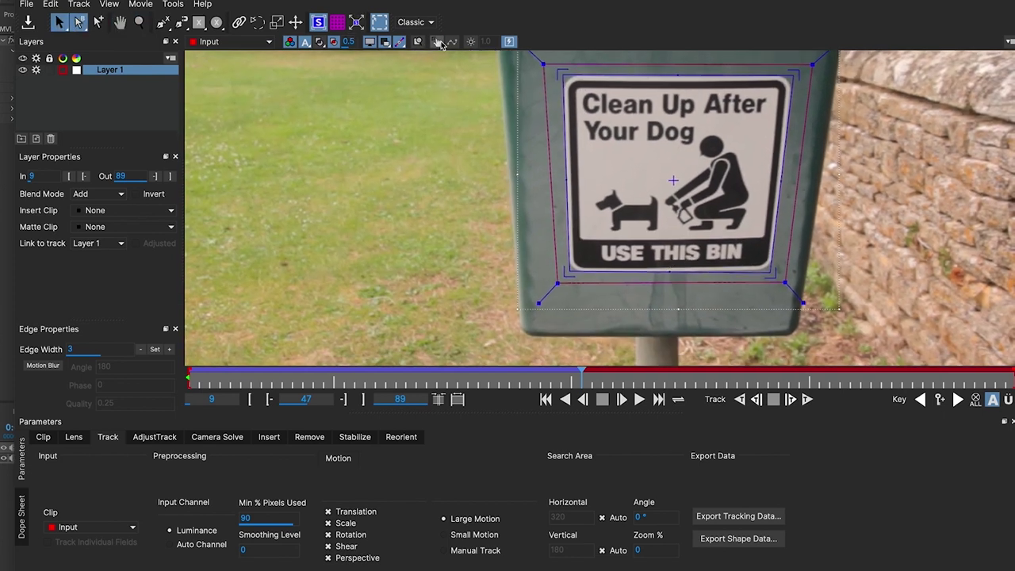
left_click(806, 400)
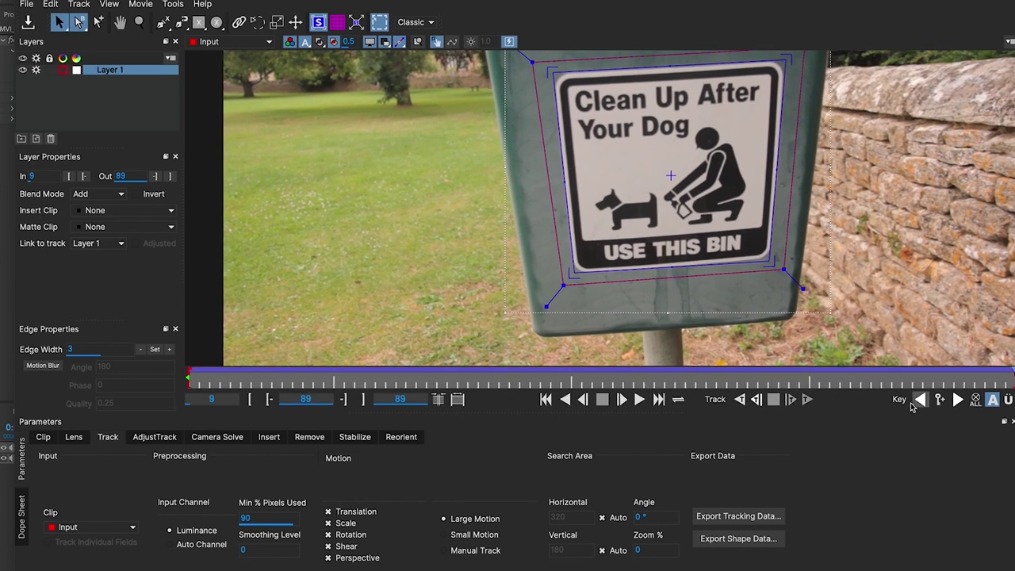
left_click(881, 375)
Step: At frame 89, copy the Corner Pin tracking data to the clipboard, then quit Mocha, saving changes
left_click_drag(881, 377, 1012, 377)
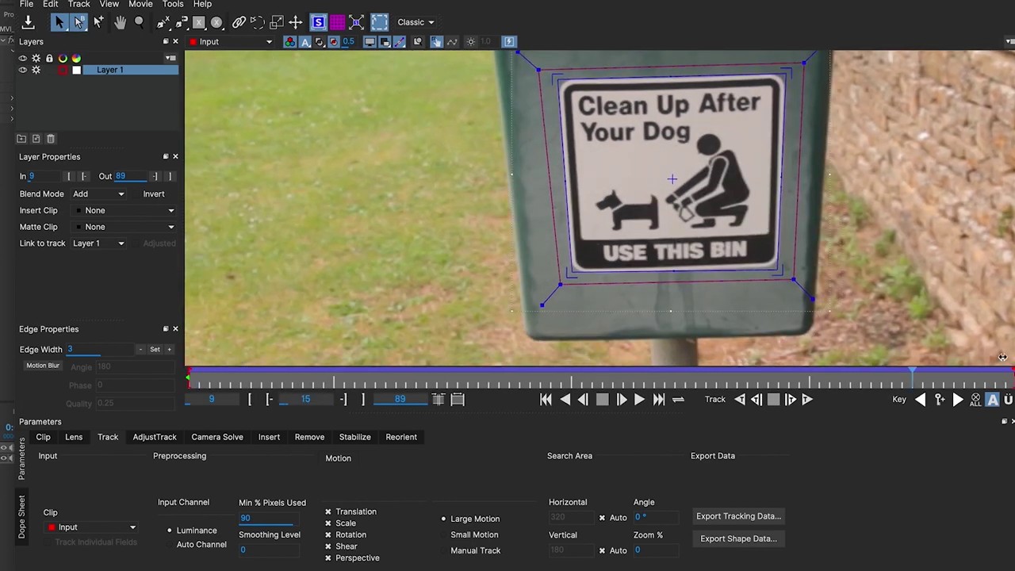
left_click(724, 516)
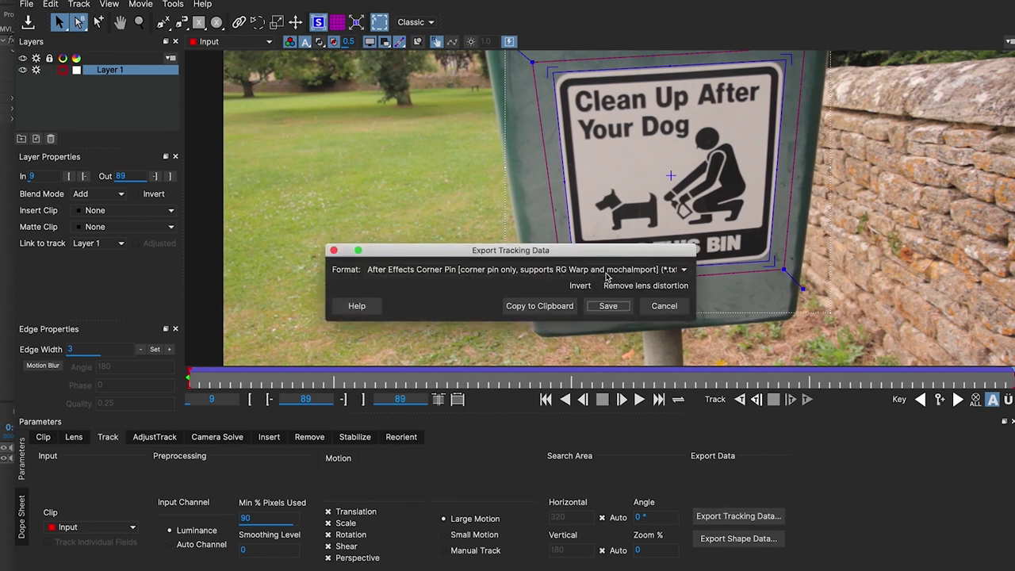
left_click(554, 306)
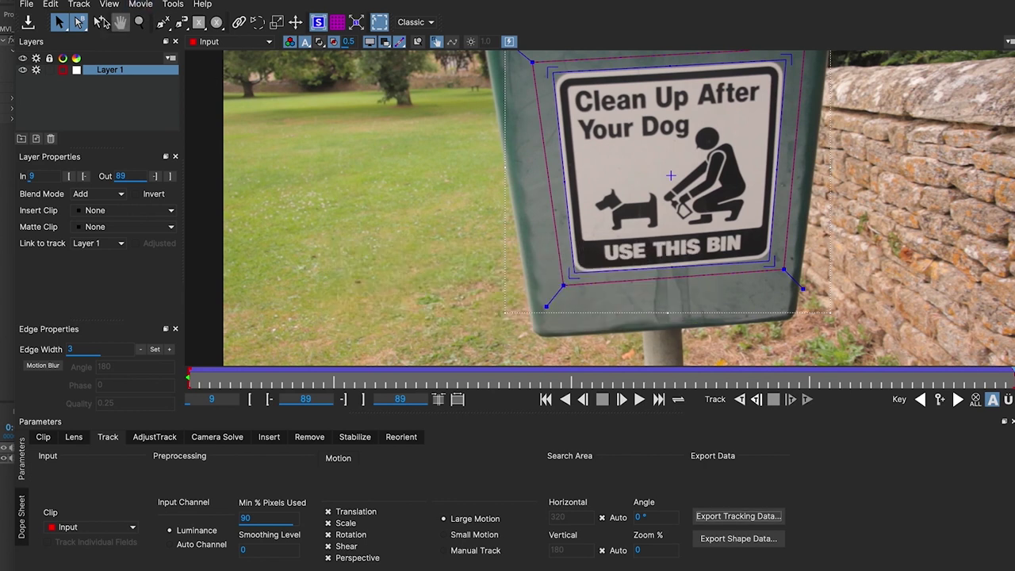
key("super+w")
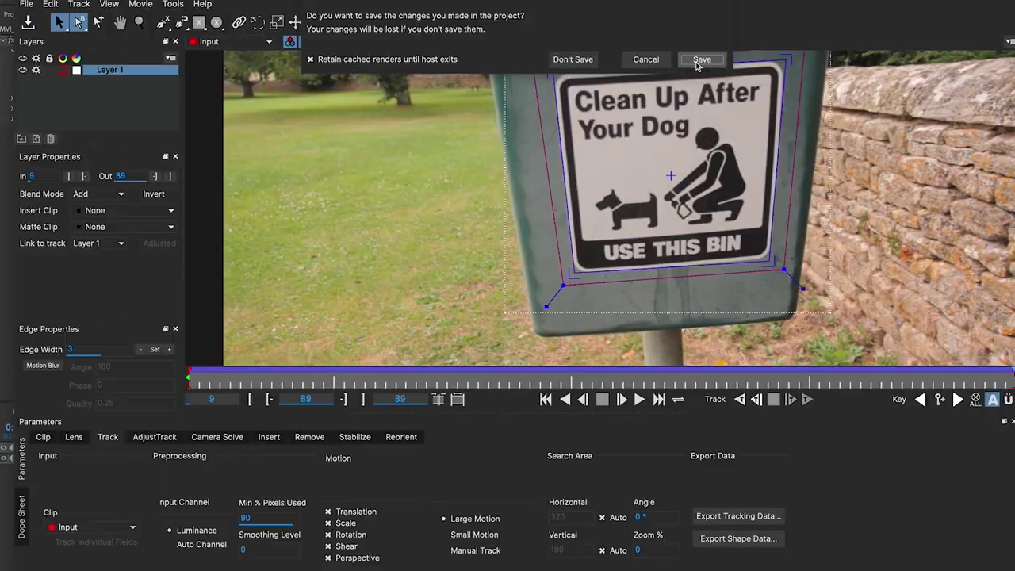
left_click(689, 67)
Step: Duplicate the MVI_3657.MOV layer and rename the copy 'Mocha'
left_click(129, 459)
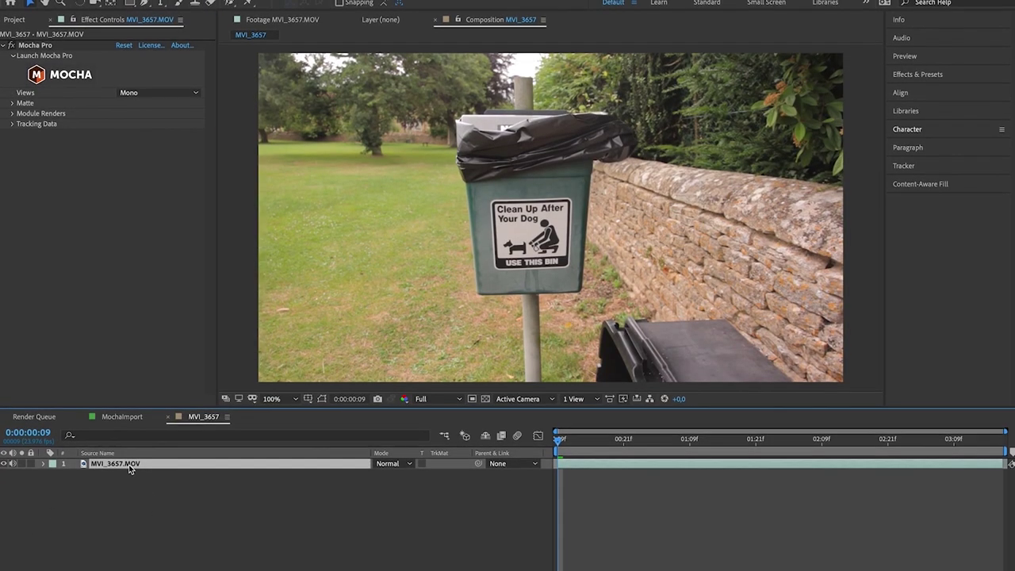
key("ctrl+d")
key("Return")
type("Mocha")
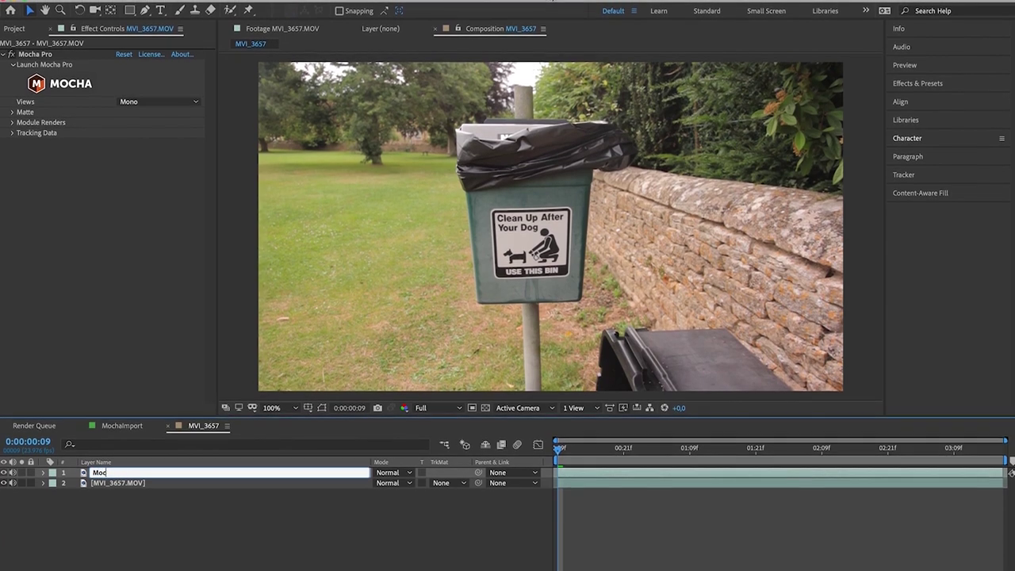
key("Return")
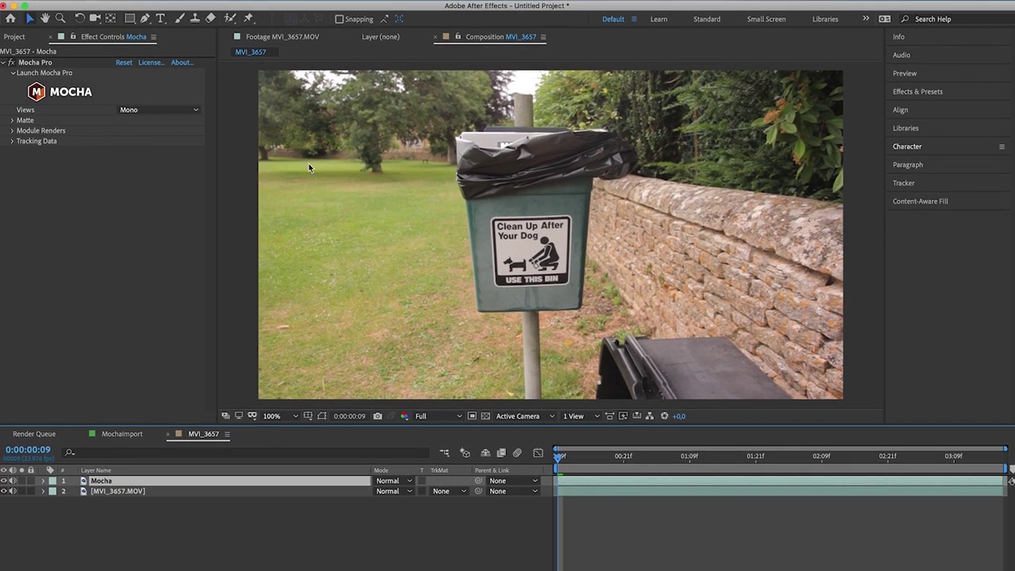
Step: Load the clipboard tracking data for the Mocha layer into the MochaImport+ panel
left_click(363, 1)
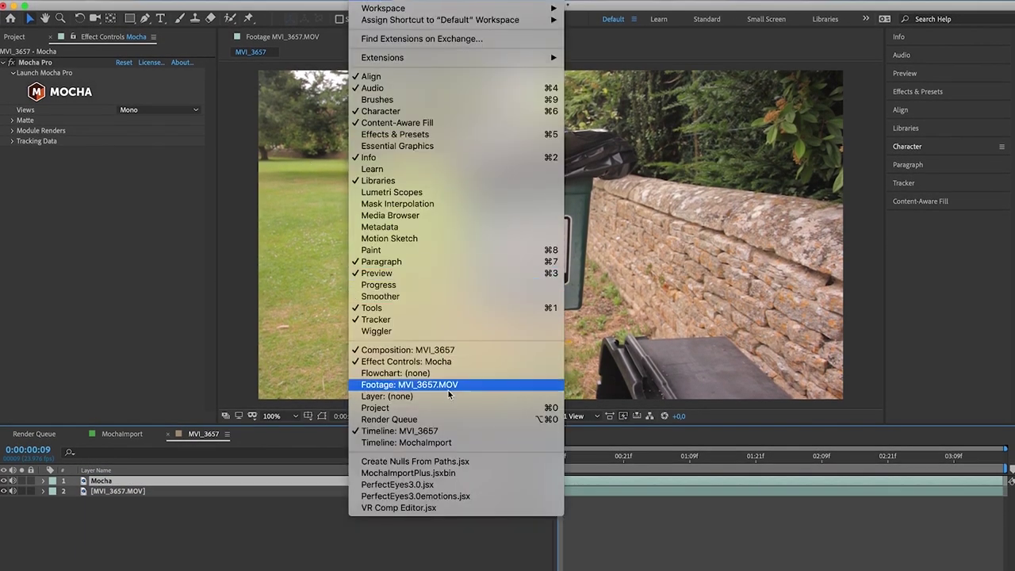
left_click(429, 474)
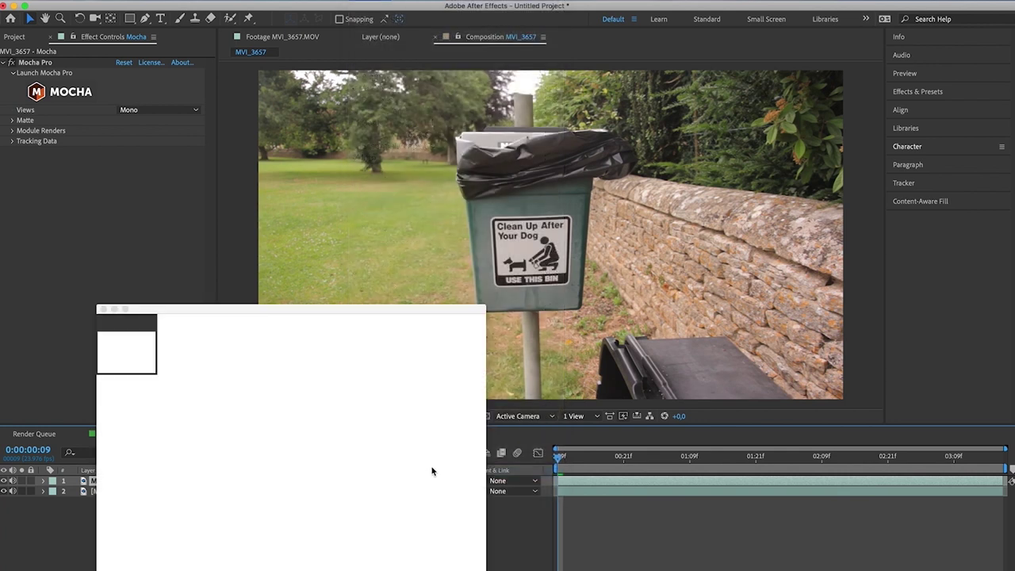
left_click_drag(551, 266, 729, 148)
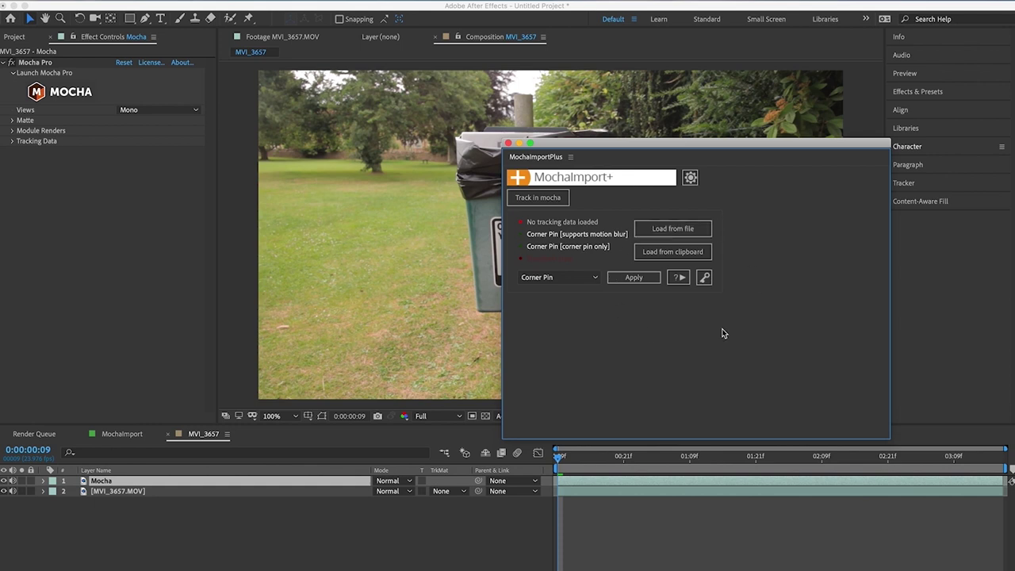
left_click(669, 254)
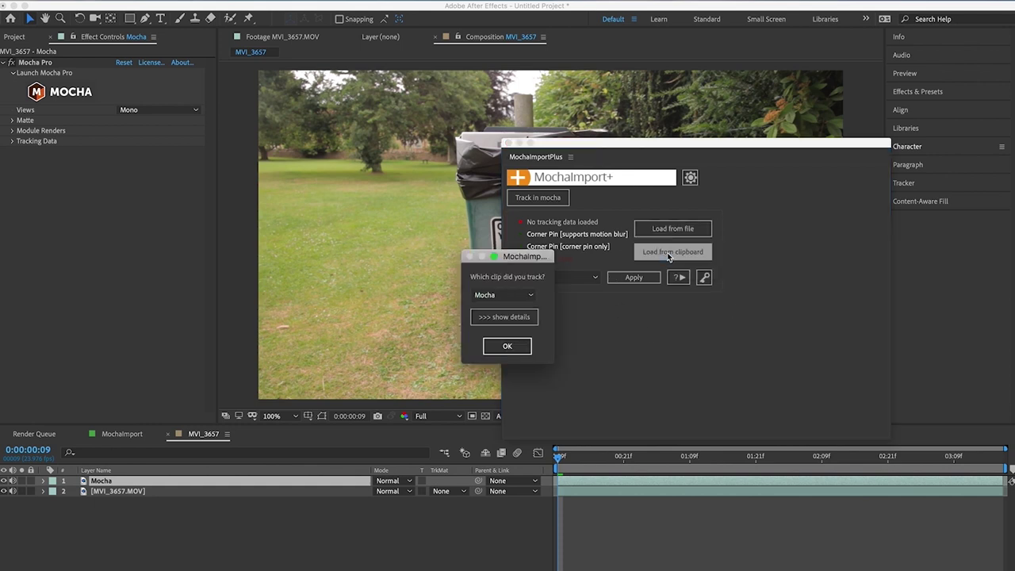
left_click(508, 347)
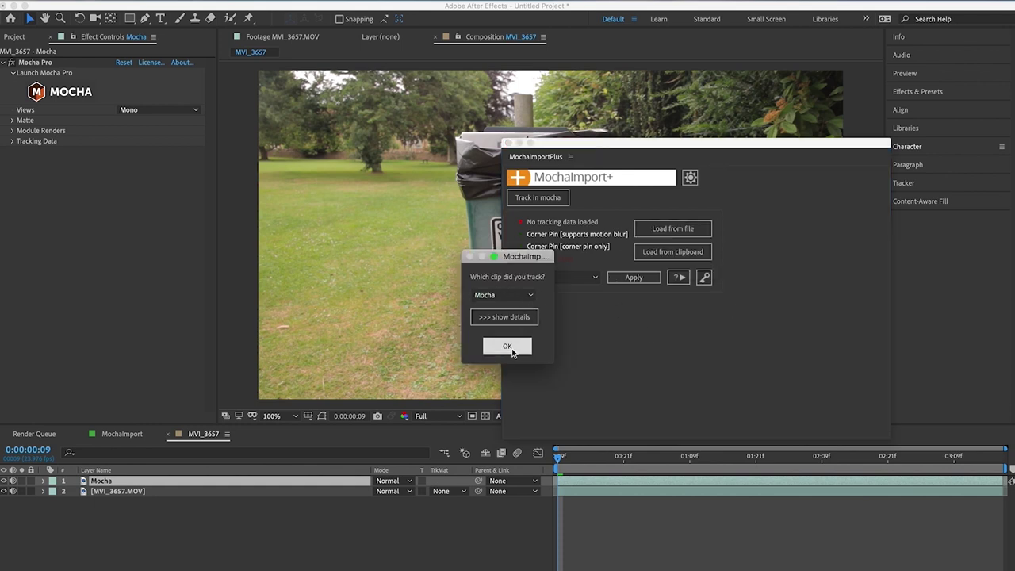
left_click(564, 279)
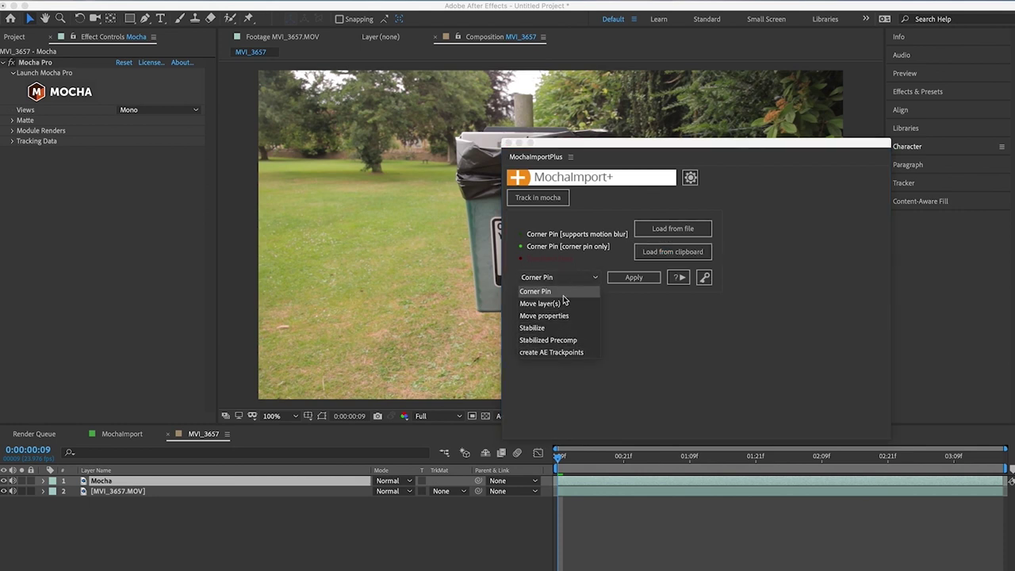
Step: Apply a Stabilized Precomp with CC Power Pin from MochaImport+ and close the panel
left_click(561, 342)
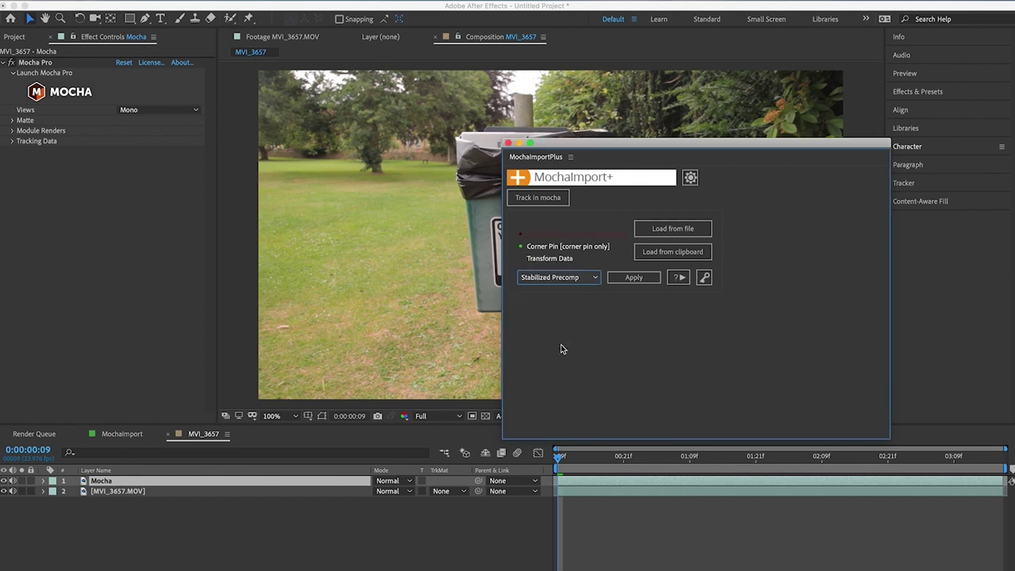
left_click(632, 279)
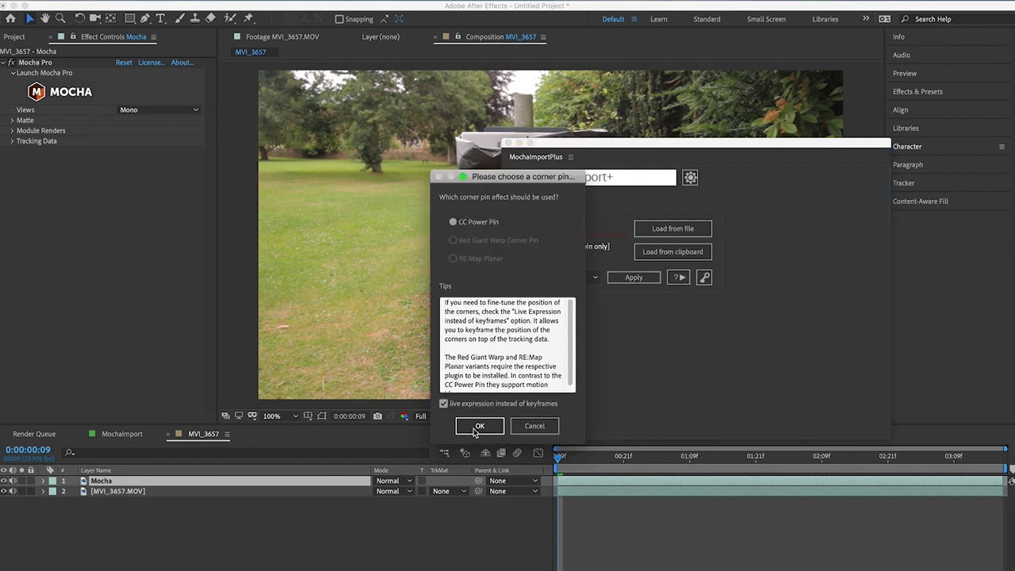
left_click(478, 427)
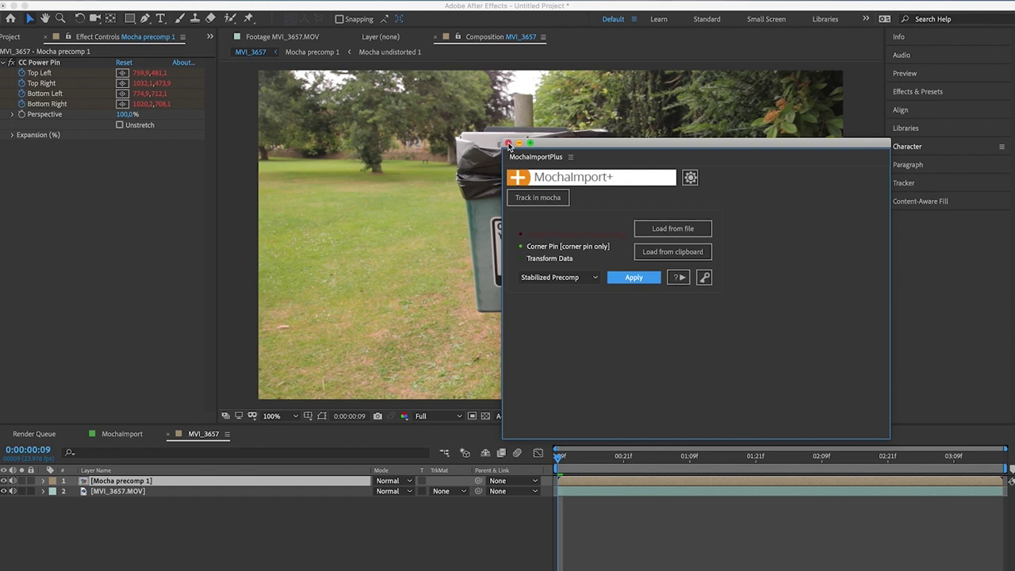
left_click(509, 143)
Step: Hide the original footage and scrub through the shot to check the pinned sign
left_click(613, 511)
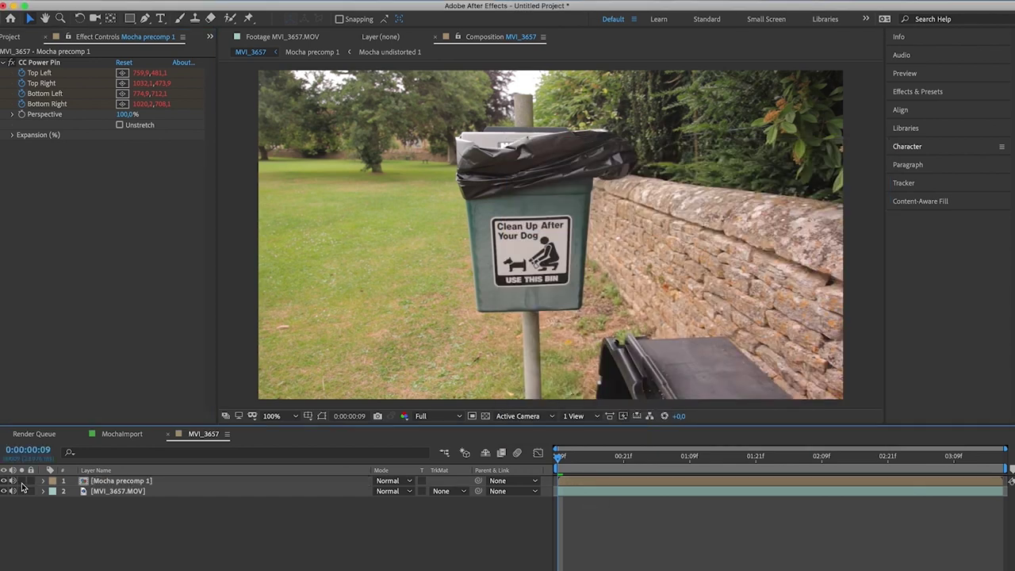
left_click(13, 491)
mouse_move(562, 457)
left_mouse_down()
mouse_move(998, 457)
mouse_move(547, 459)
left_mouse_up()
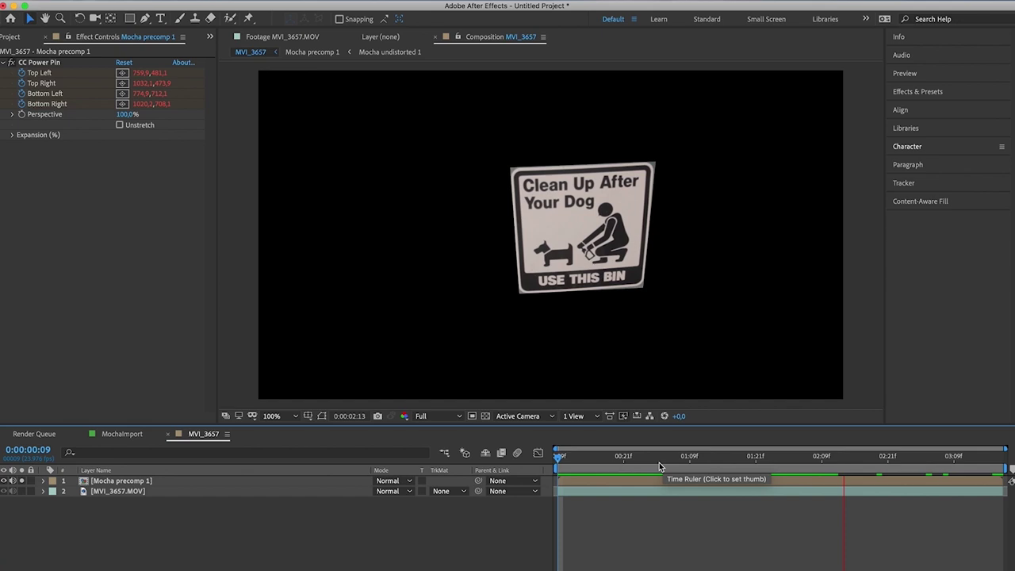
key("space")
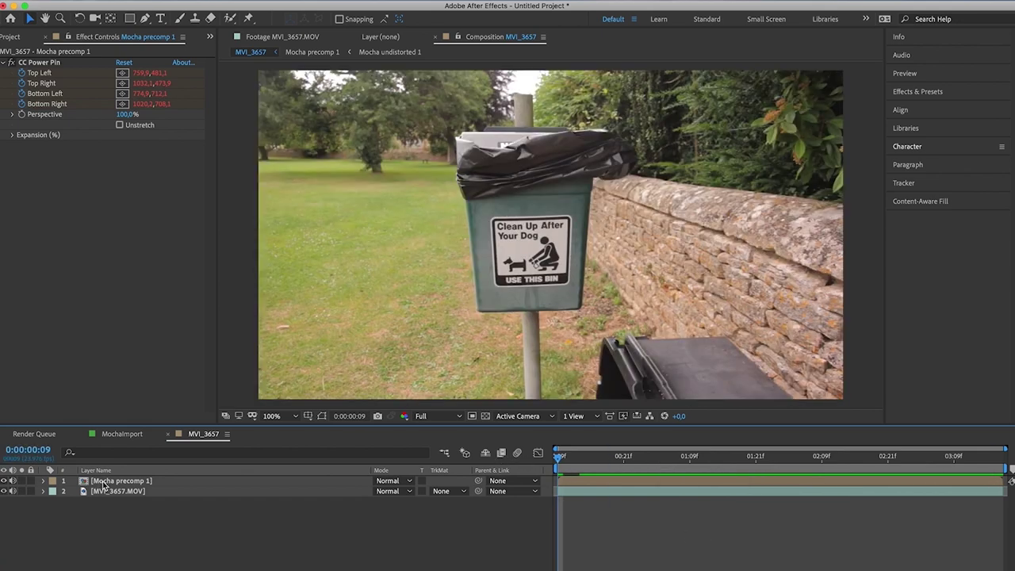
Step: Open Mocha precomp 1 and preview the flattened sign on the Mocha undistorted 1 layer
double_click(103, 486)
key("space")
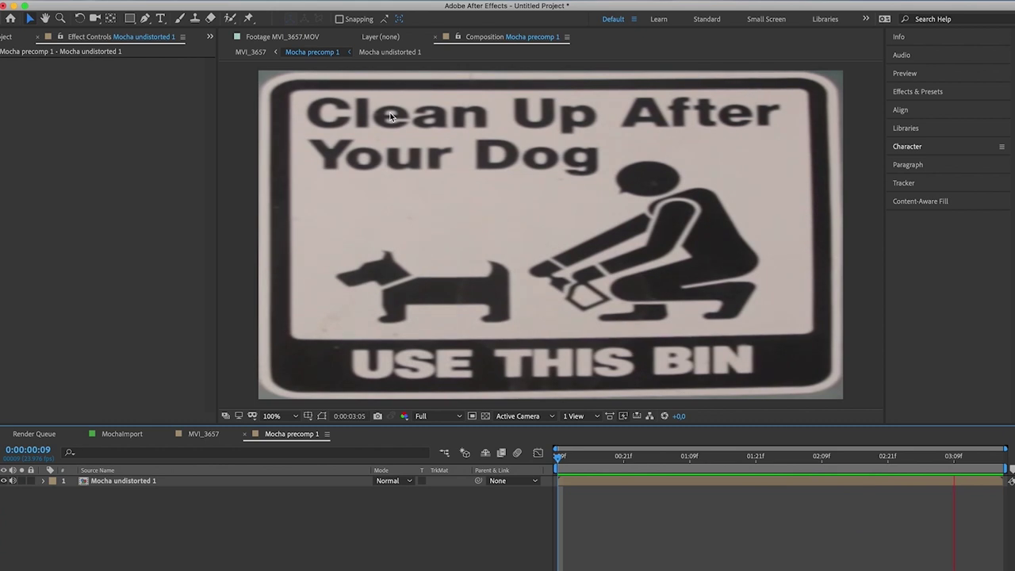
key("space")
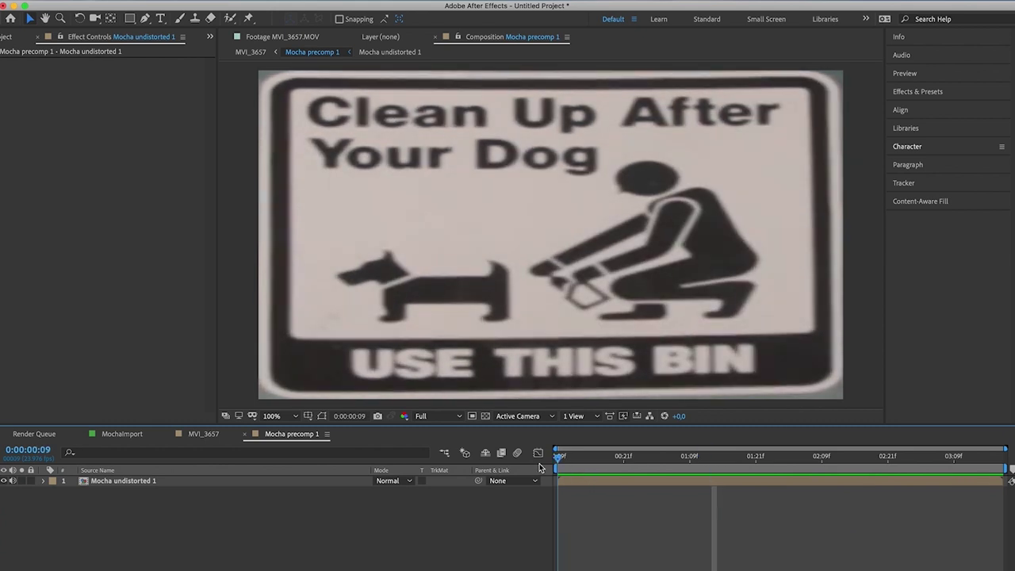
key("space")
key("space")
left_click(165, 484)
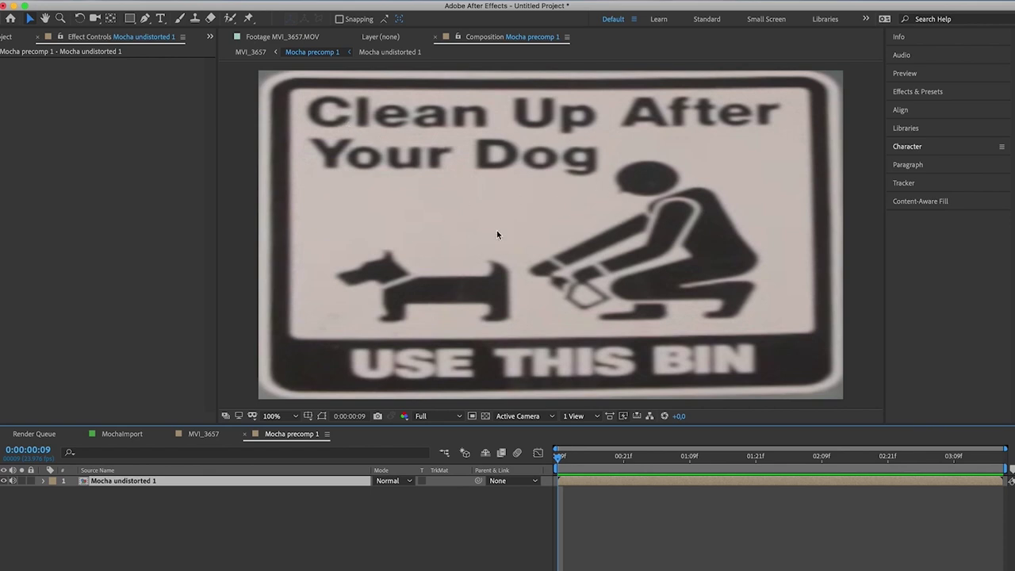
Step: Switch to the MochaImport composition and preview it
left_click(338, 531)
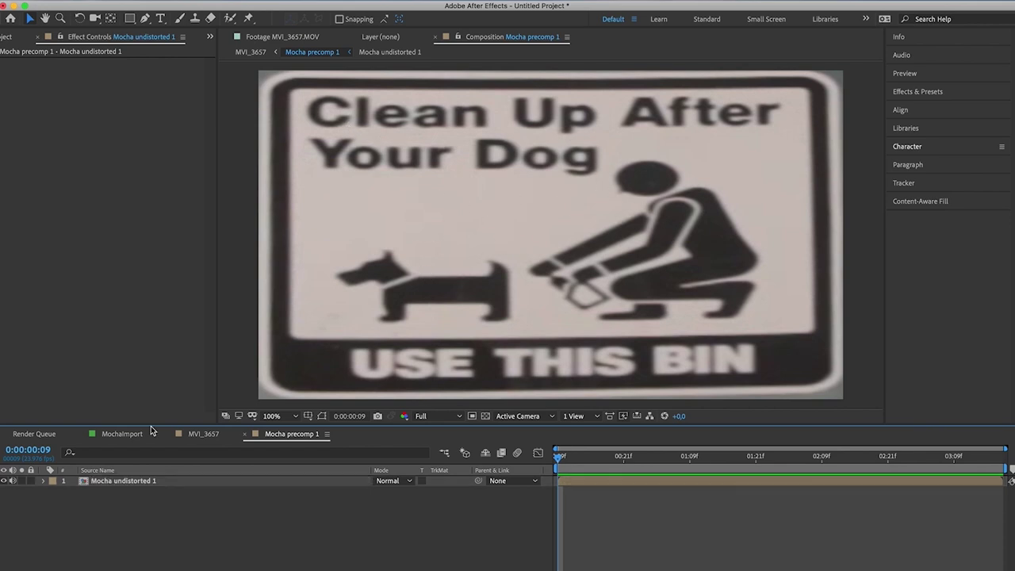
left_click(131, 439)
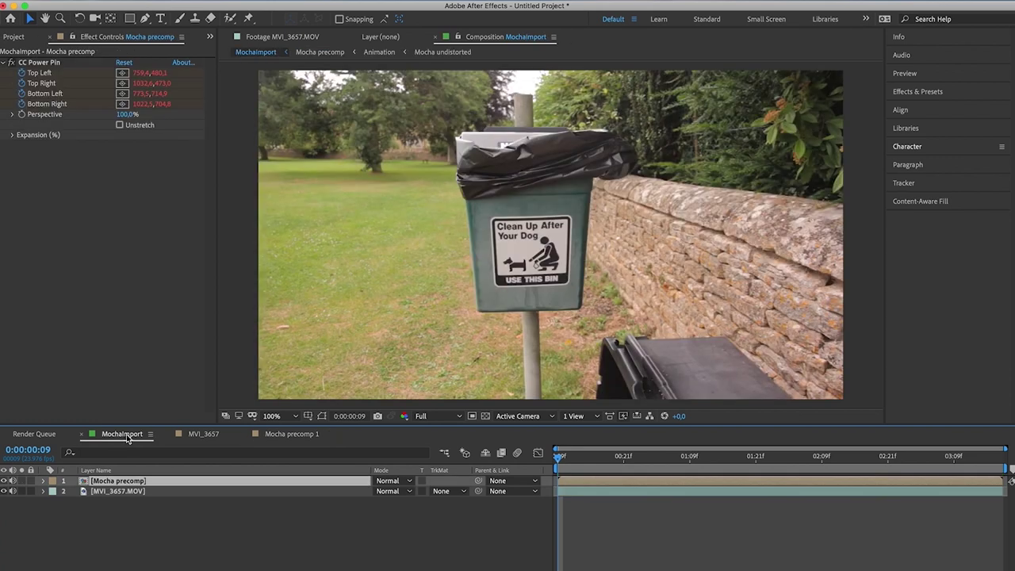
left_click(680, 537)
key("space")
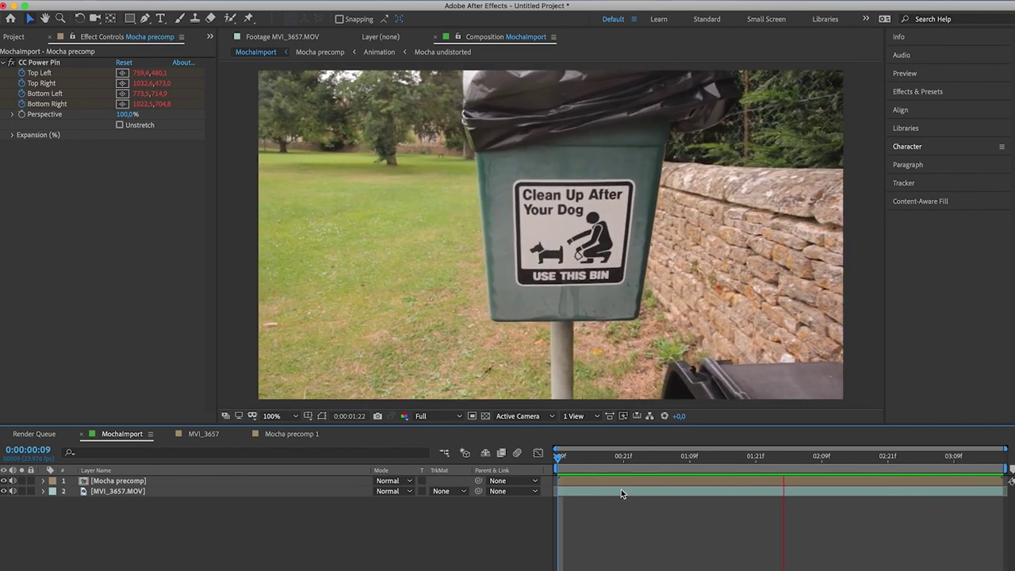
Step: Open the Animation comp inside Mocha precomp and solo the Clean and Arm layers in turn
double_click(119, 481)
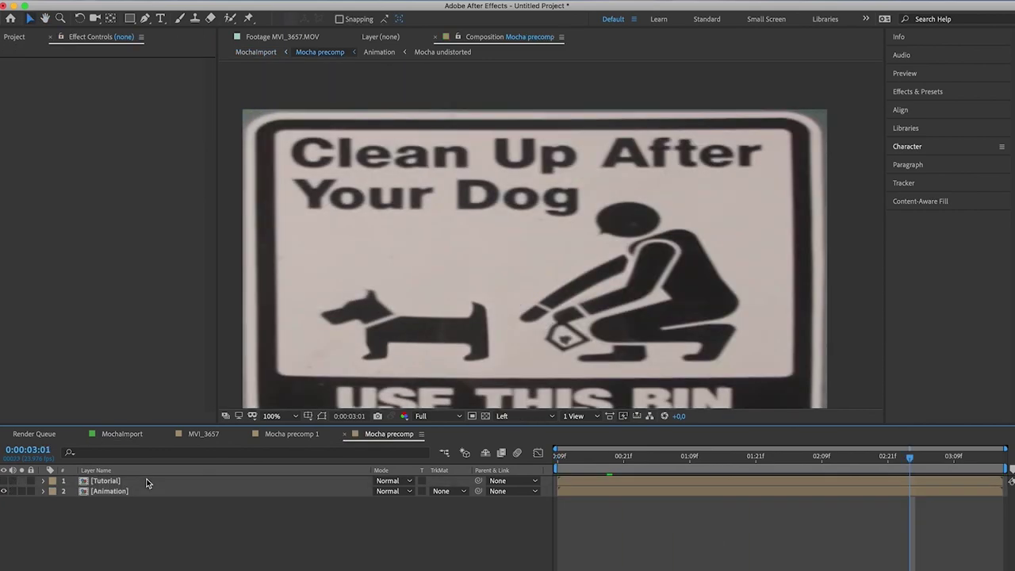
double_click(111, 491)
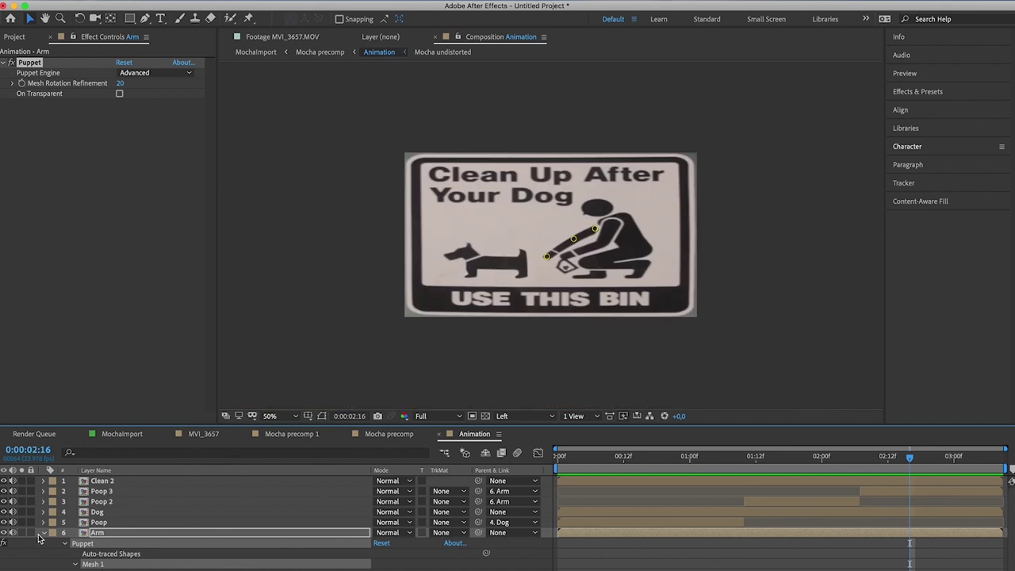
left_click(43, 532)
left_click(404, 567)
left_click(21, 543)
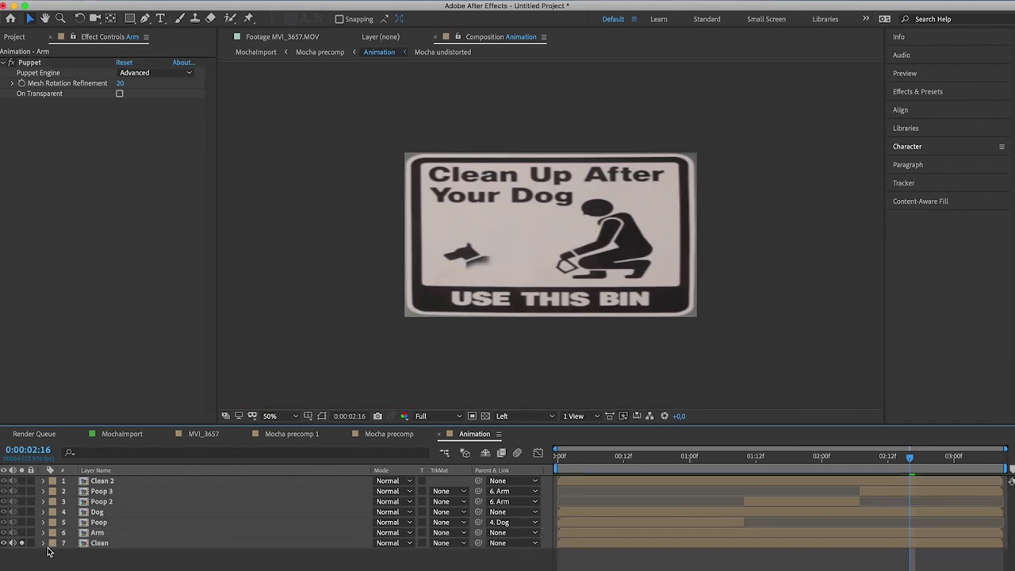
left_click(21, 543)
left_click(22, 532)
left_click(21, 532)
Step: Inspect the Arm layer's Puppet keyframes, preview from the first frame, and return to Mocha precomp
left_click(99, 533)
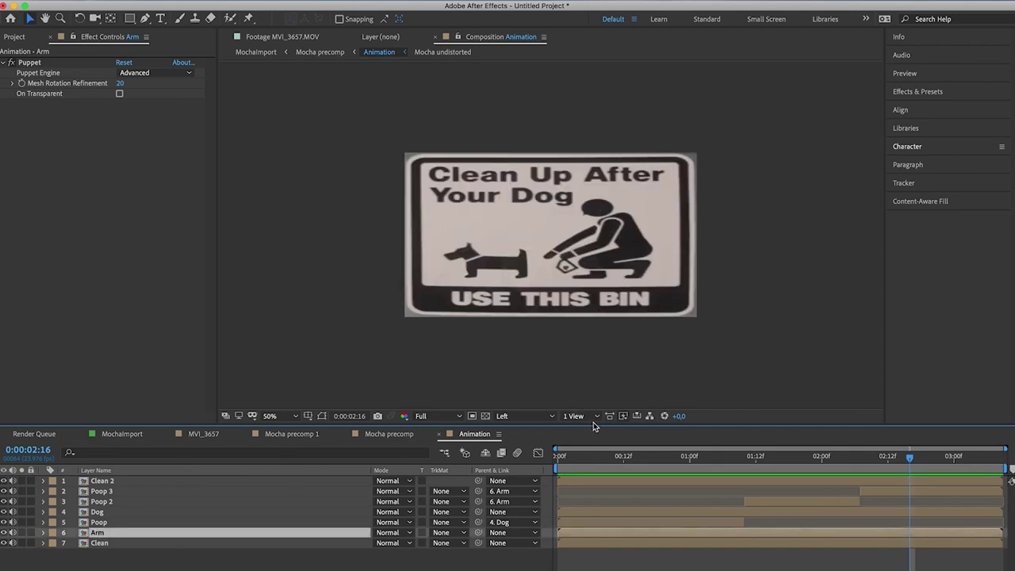
key("u")
left_click(127, 522)
left_click_drag(569, 462, 564, 455)
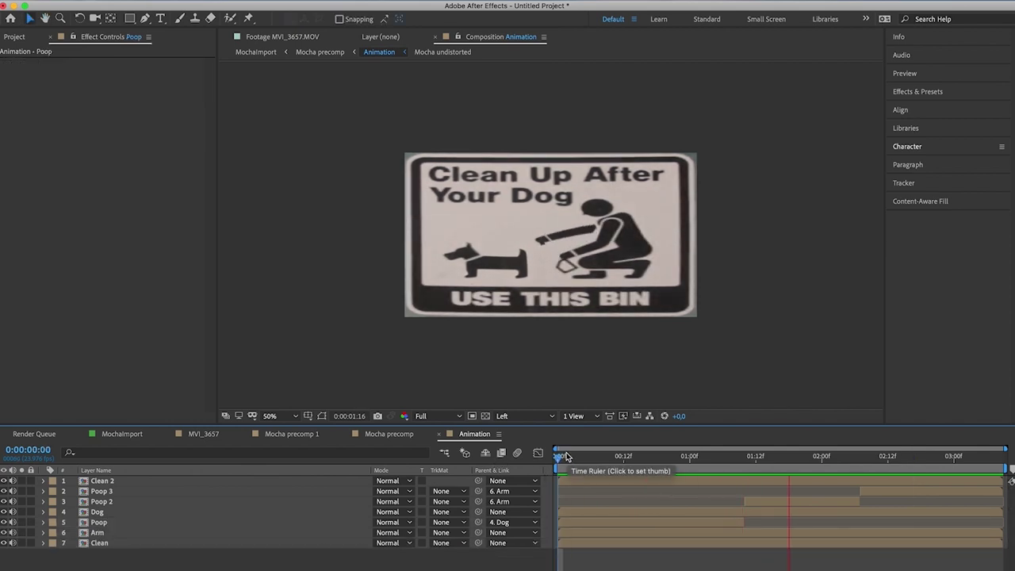
key("space")
left_click(350, 438)
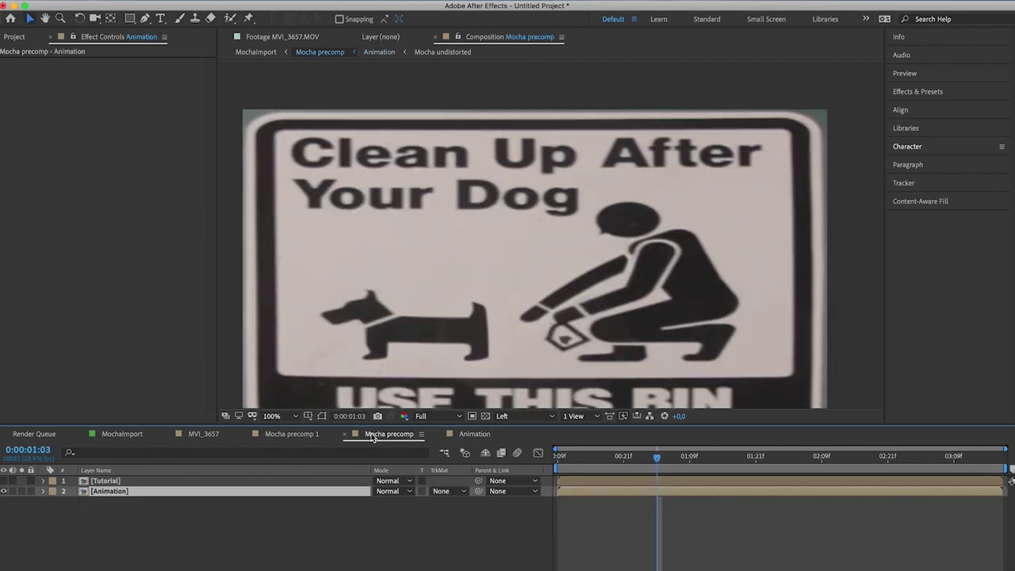
Step: Turn on the Tutorial layer and preview the MochaImport shot showing the 'MOCHA IMPORT + TUTORIAL' sign
left_click(4, 481)
left_click(132, 436)
key("space")
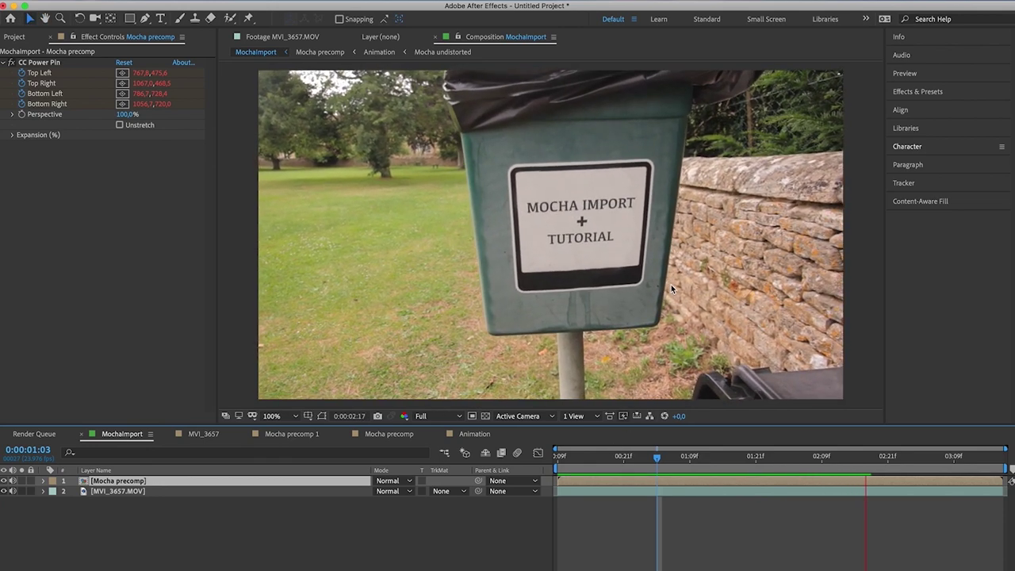
left_click(559, 457)
key("space")
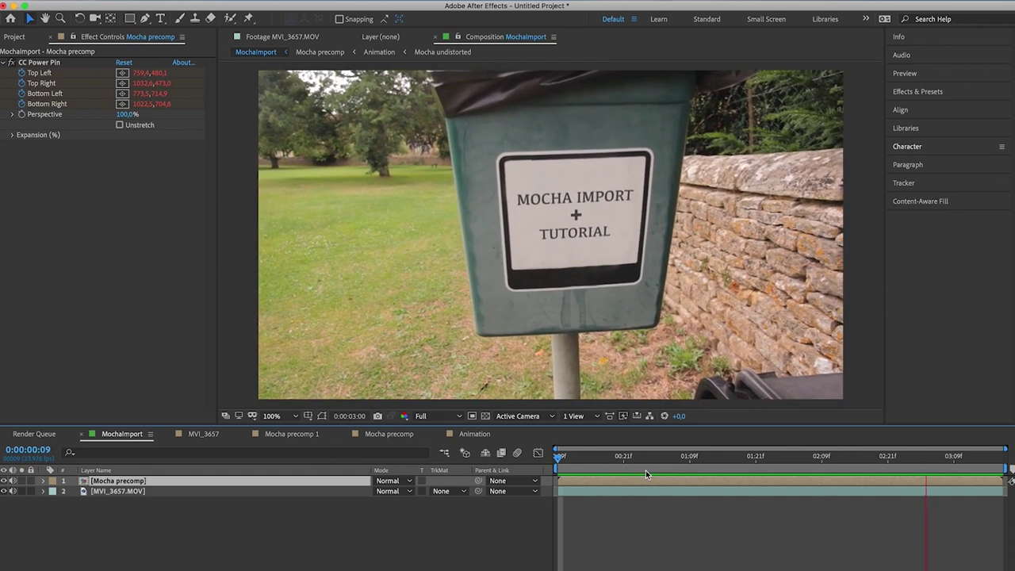
key("space")
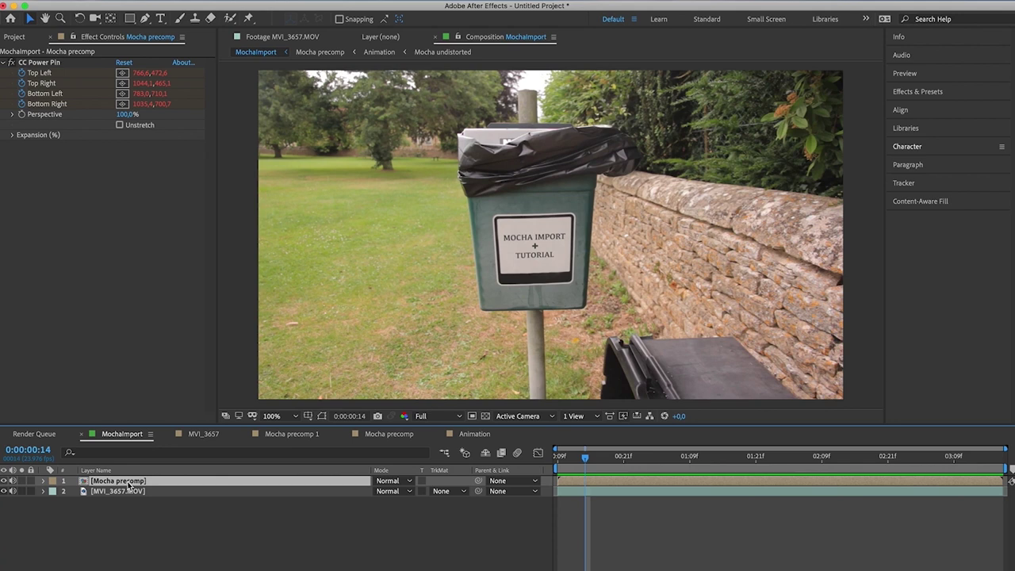
double_click(129, 481)
double_click(115, 491)
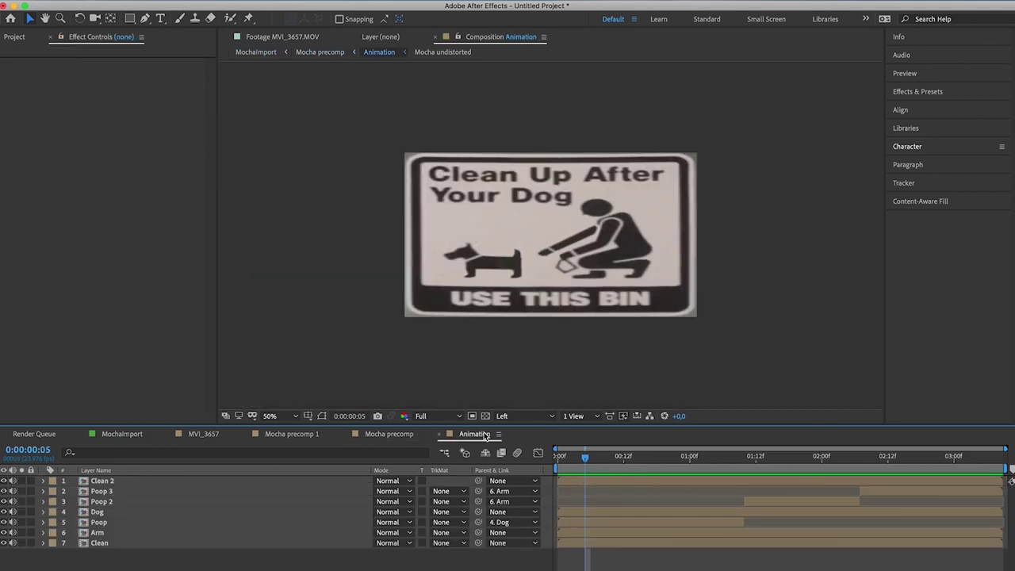
left_click_drag(601, 461, 559, 458)
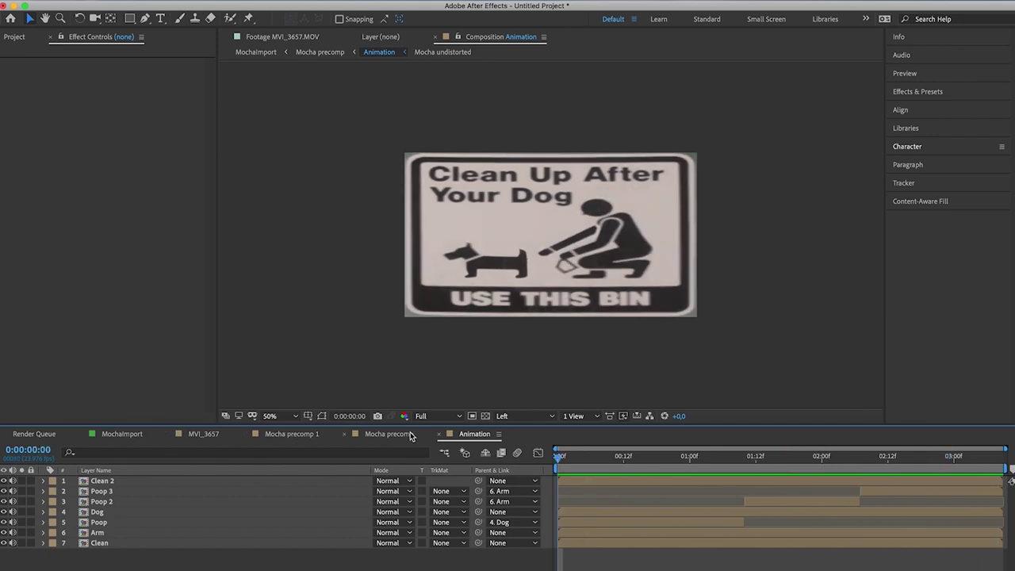
left_click(214, 439)
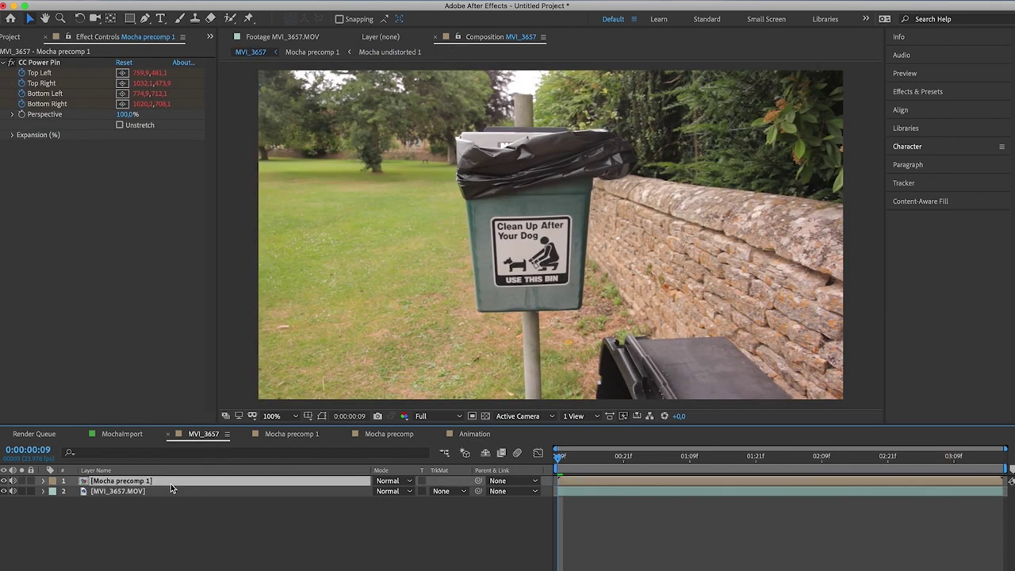
double_click(171, 483)
key("space")
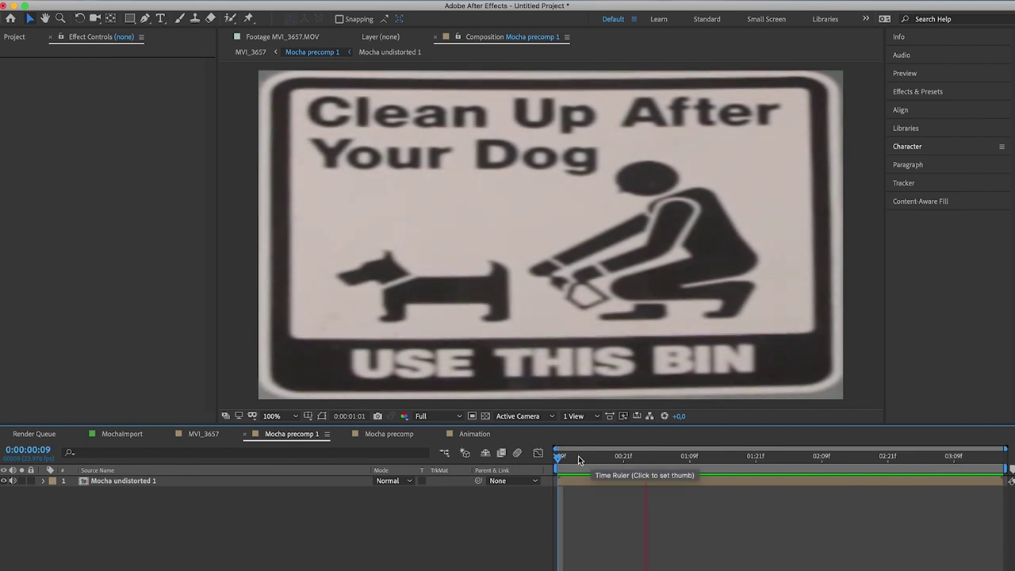
left_click(191, 482)
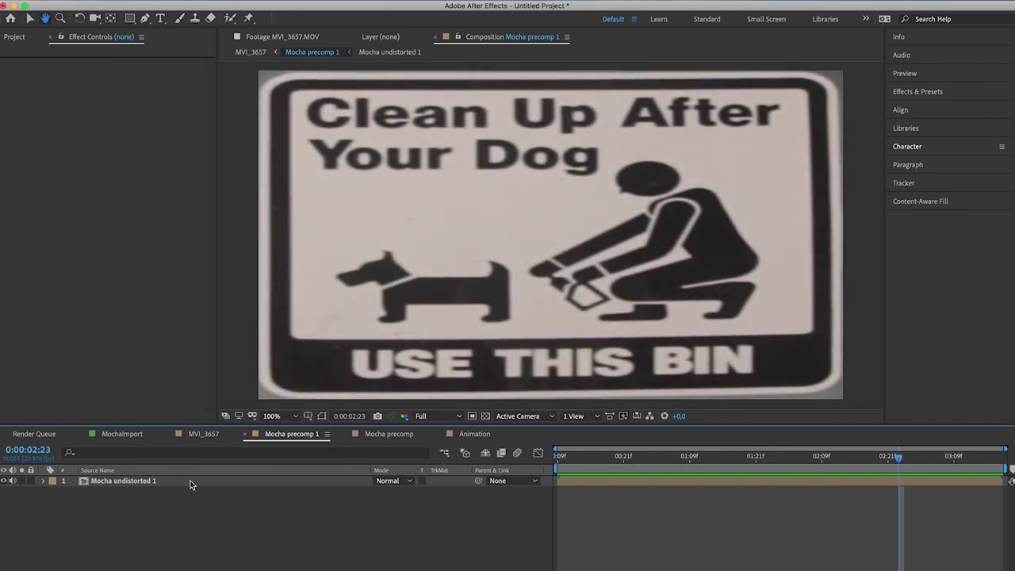
left_click(199, 436)
left_click(292, 434)
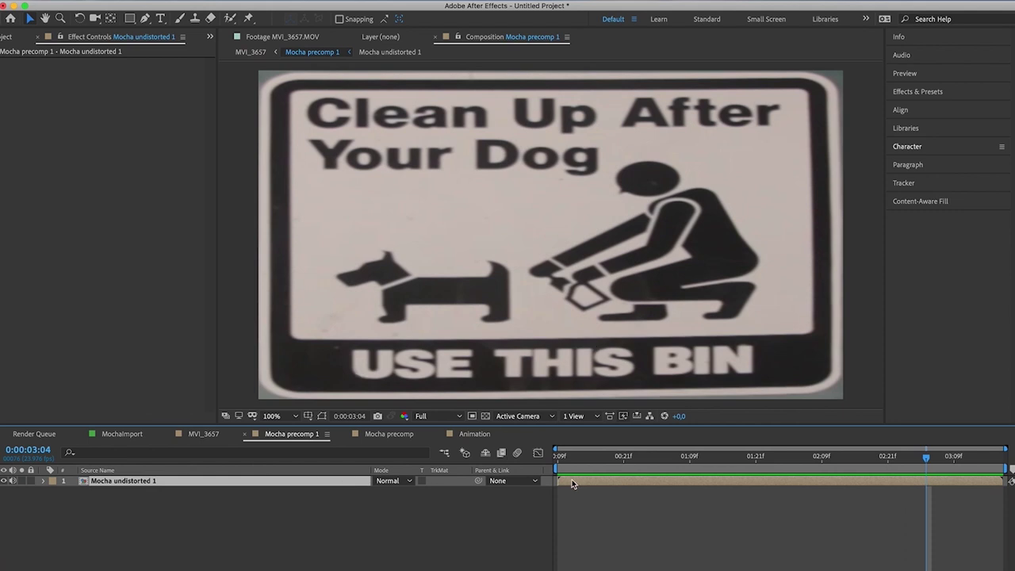
key("Home")
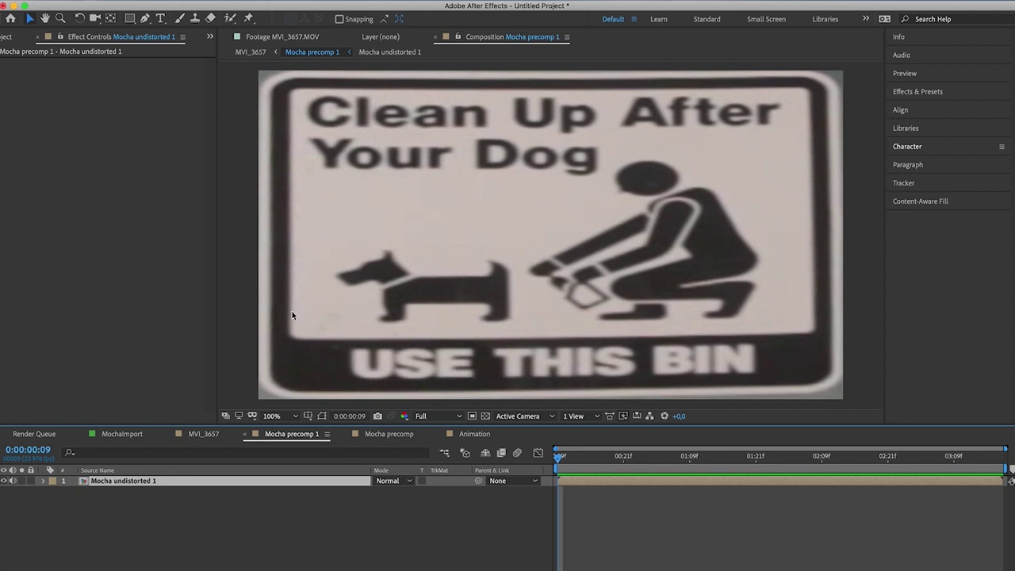
left_click_drag(571, 467, 227, 460)
left_click(138, 438)
key("space")
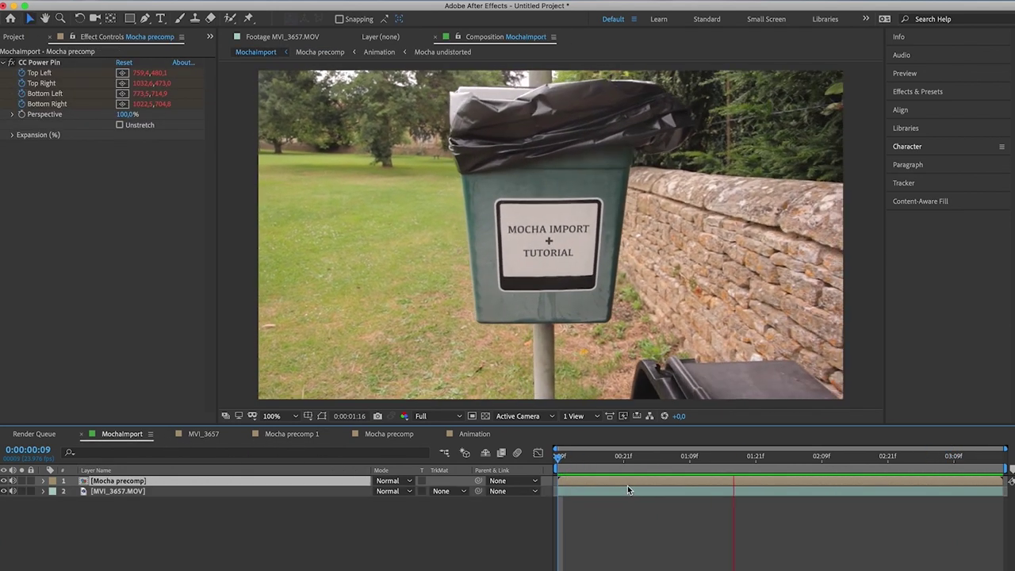
Step: Hide the Tutorial layer in the Mocha precomp, then preview the MochaImport comp from the start
double_click(94, 482)
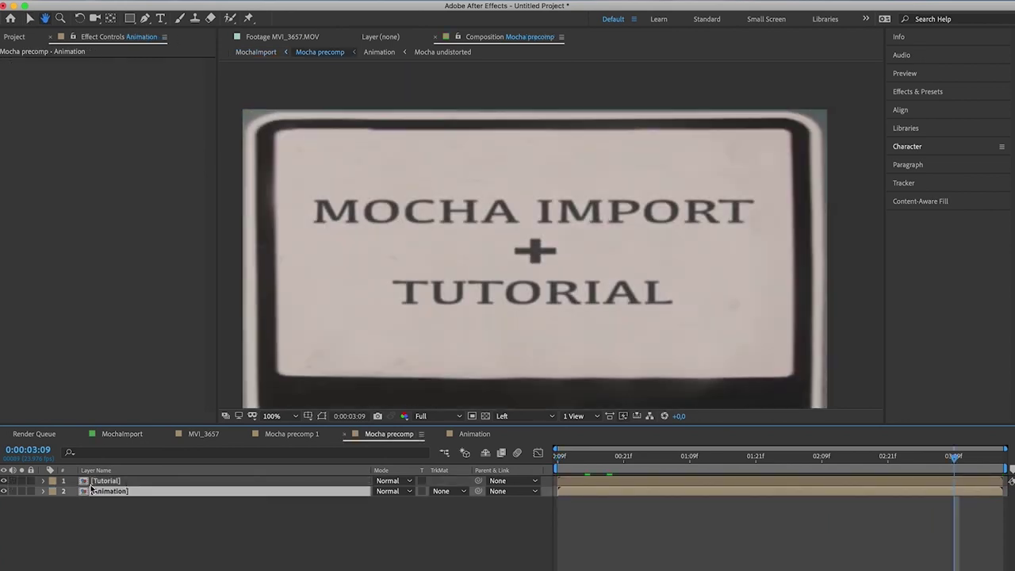
left_click(122, 434)
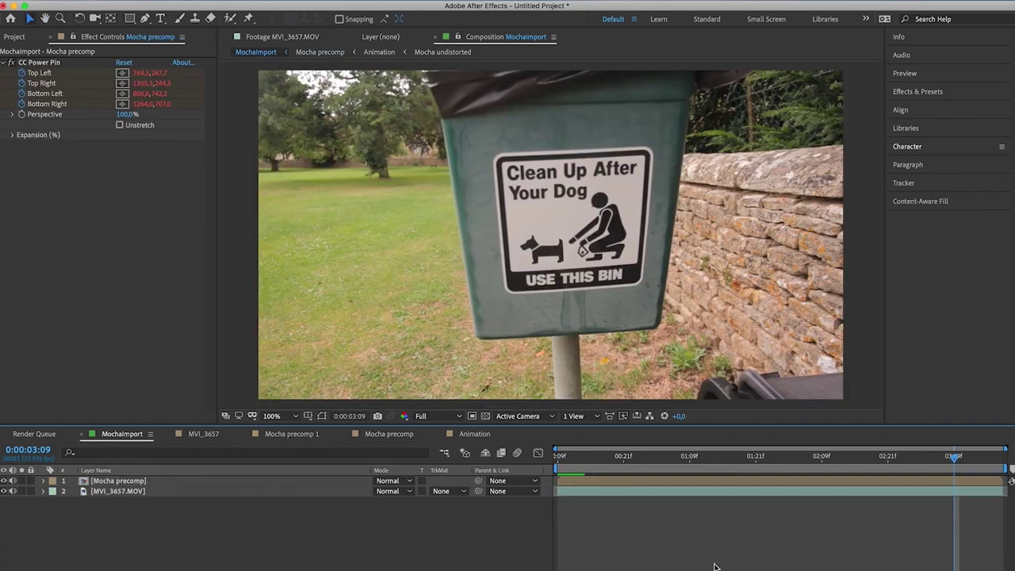
left_click(563, 460)
key("space")
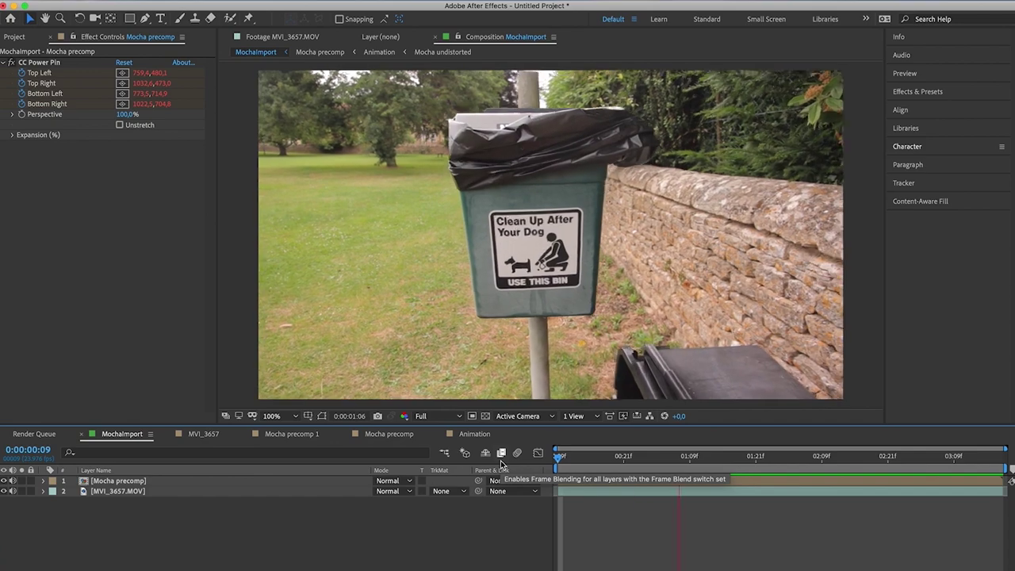